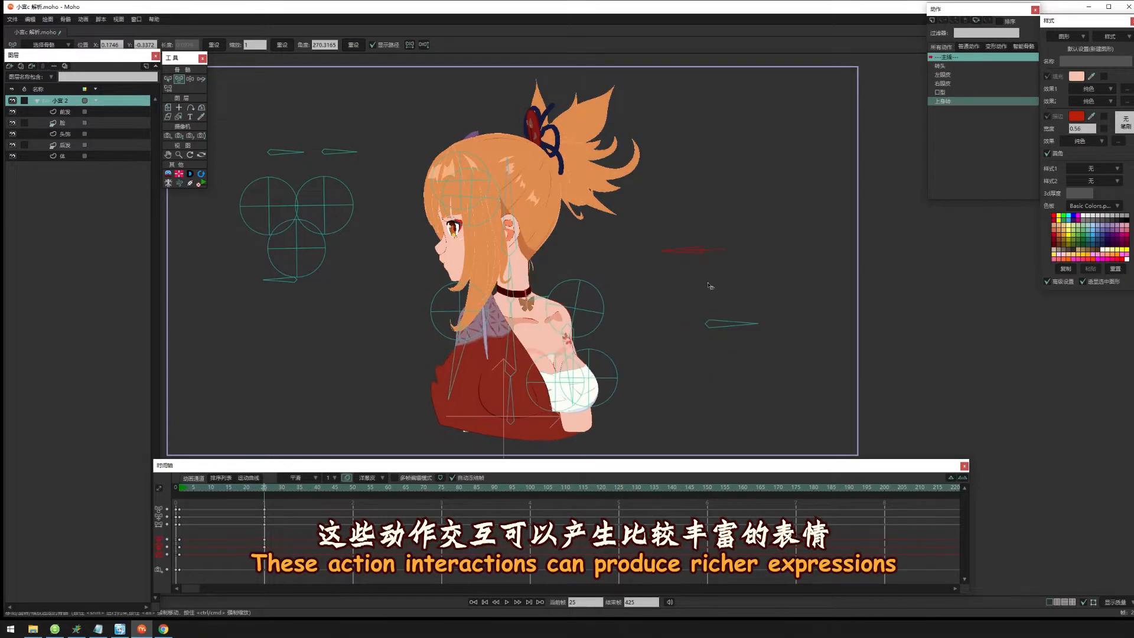
Rotate the turn control bone beside the character and scrub from frame 25 back to about frame 20
drag(692, 293, 735, 268)
mouse_move(264, 495)
mouse_down()
mouse_move(182, 497)
mouse_move(313, 494)
mouse_move(248, 494)
mouse_up()
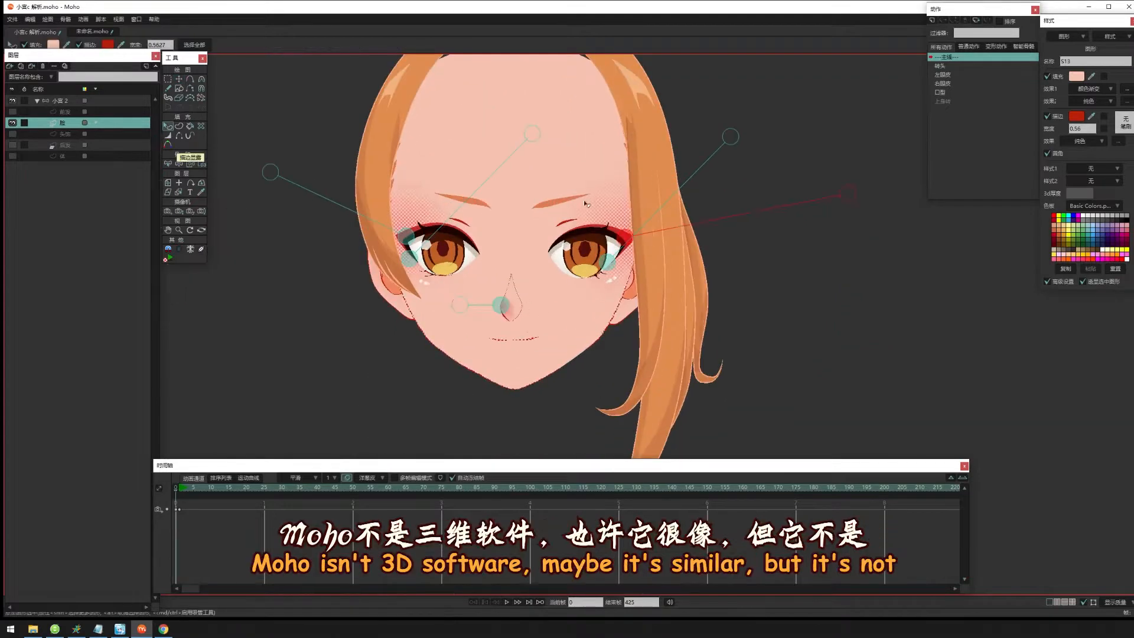
Examine the second effect's settings for the pupil shape of the character's left eye
scroll(604, 251, up, 3)
click(570, 254)
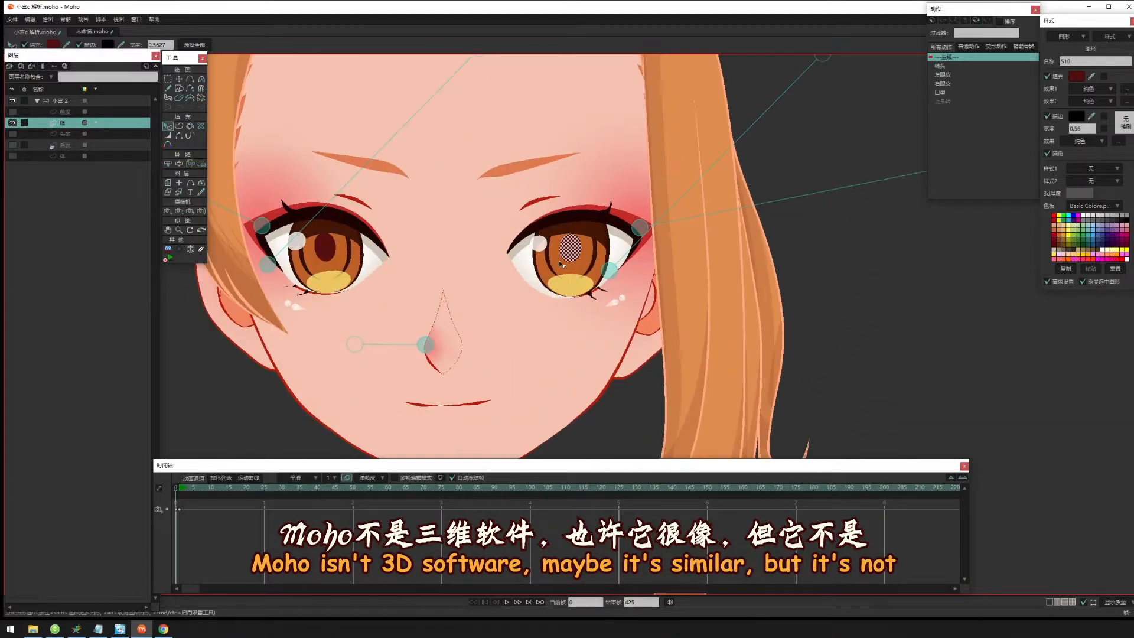
click(1127, 101)
click(822, 393)
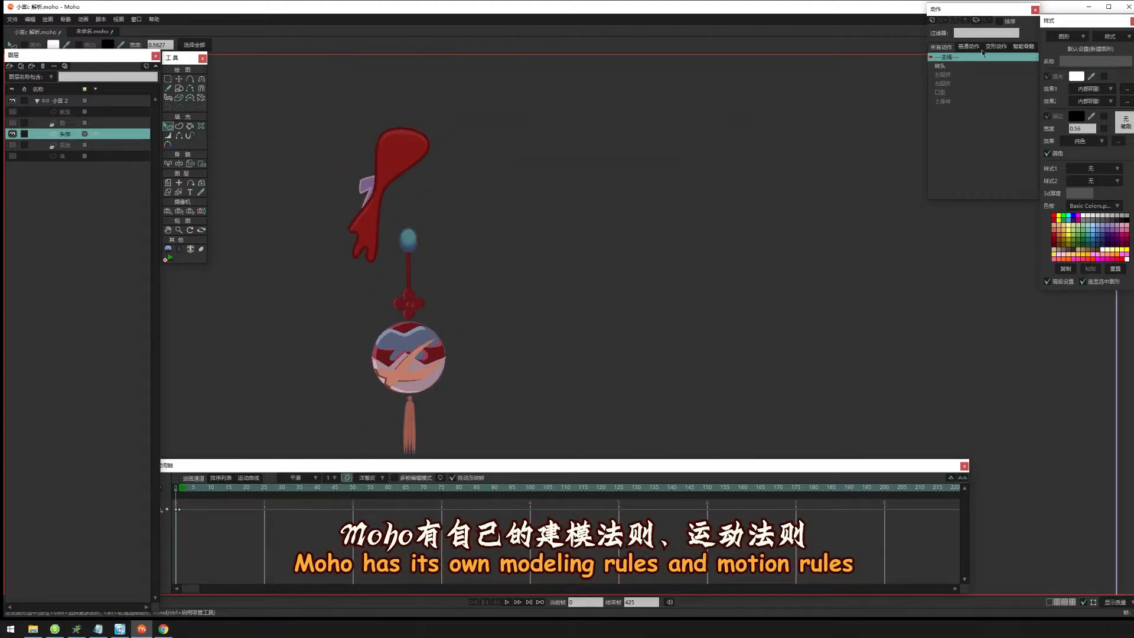
Show the back hair, face and front hair layers around the headgear layer and scrub its points through about frame 16
click(168, 79)
drag(178, 489, 230, 491)
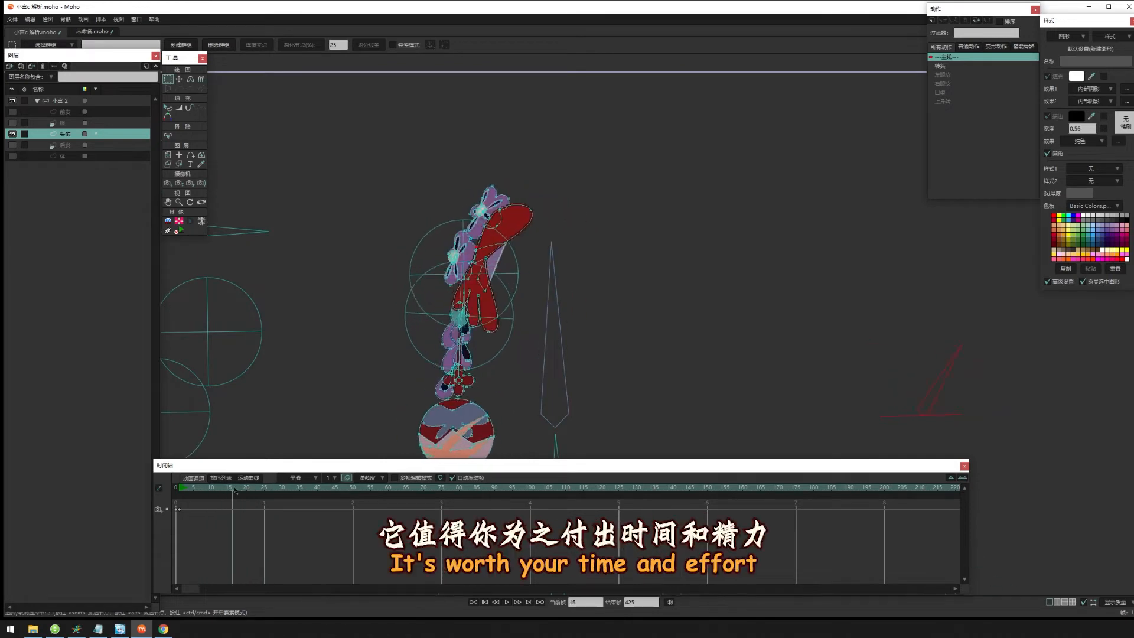
drag(12, 146, 13, 112)
mouse_move(216, 492)
mouse_down()
mouse_move(254, 495)
mouse_move(215, 493)
mouse_up()
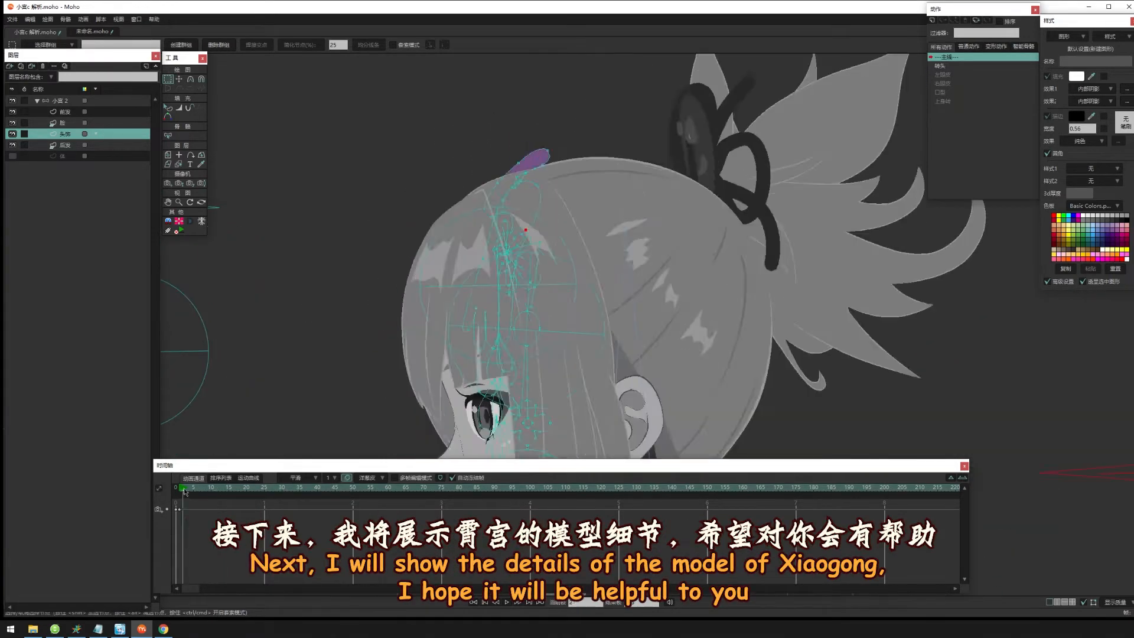
Scrub the timeline between about frames 4 and 21 to examine how the layers move during the head turn
drag(188, 493, 212, 495)
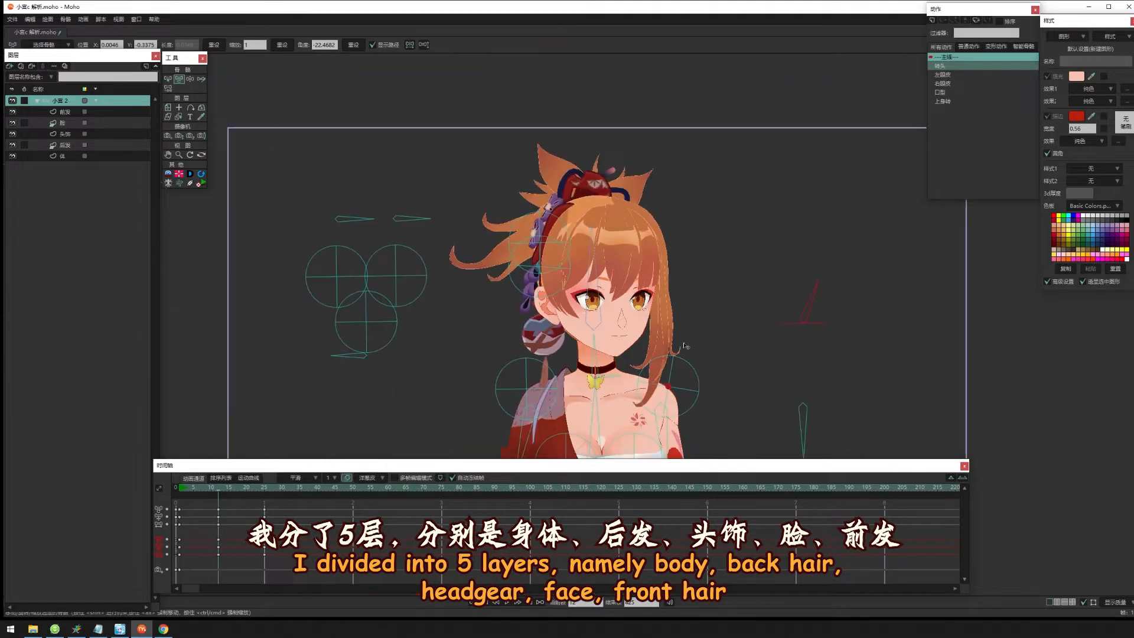
drag(210, 498, 251, 496)
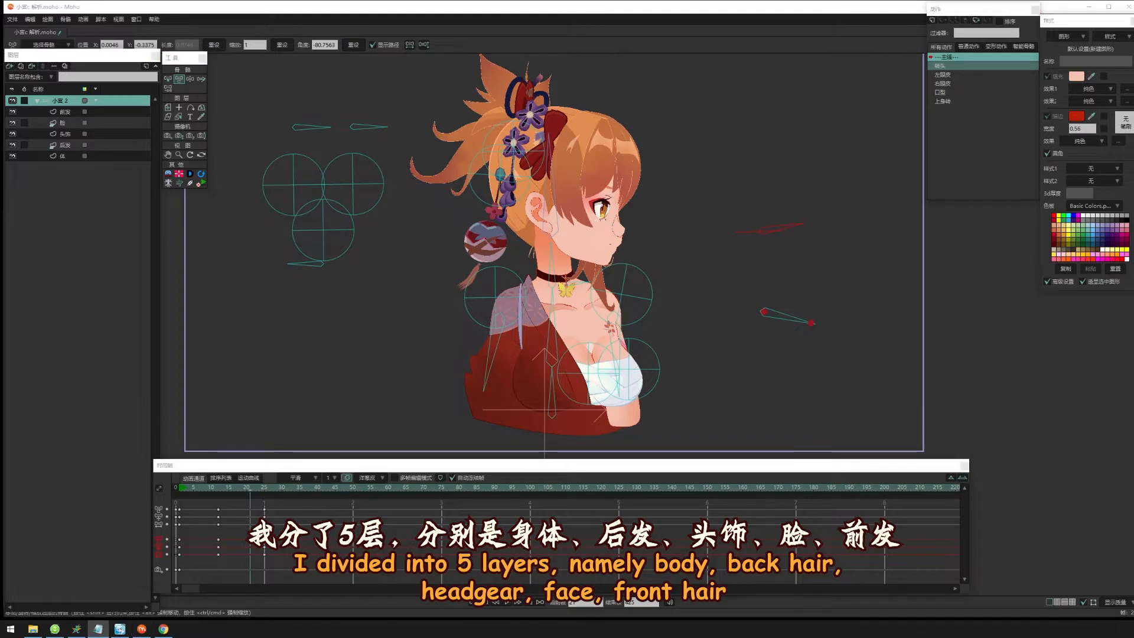
drag(251, 496, 220, 489)
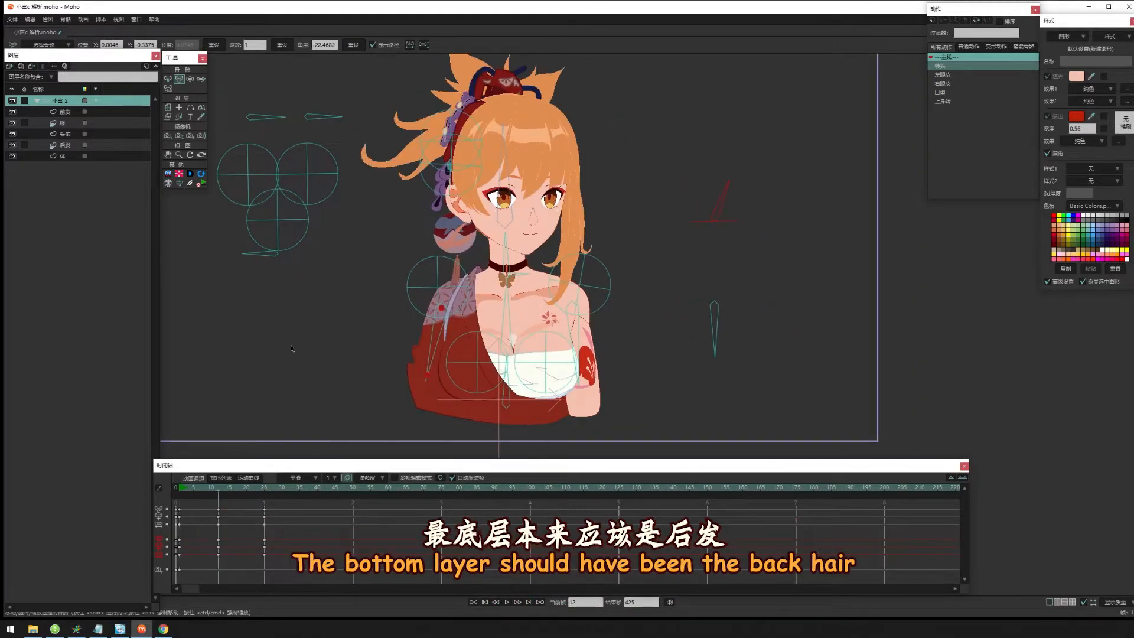
Enable fading of unselected layers and select the front hair, face and headgear layers one after another
click(118, 19)
click(153, 237)
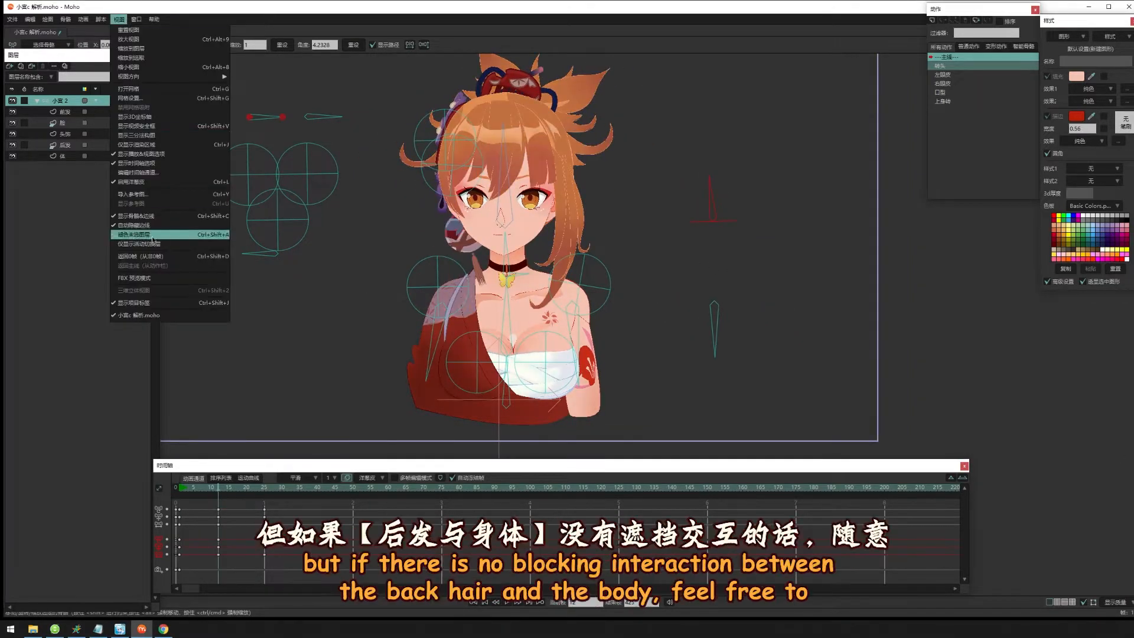
click(59, 112)
click(67, 126)
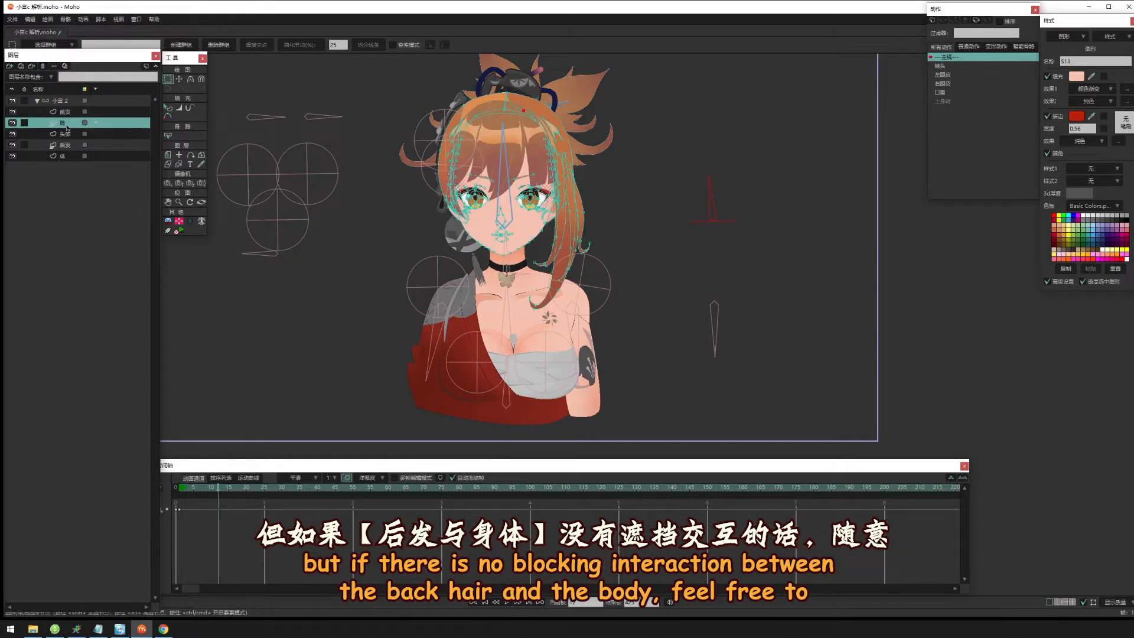
click(65, 134)
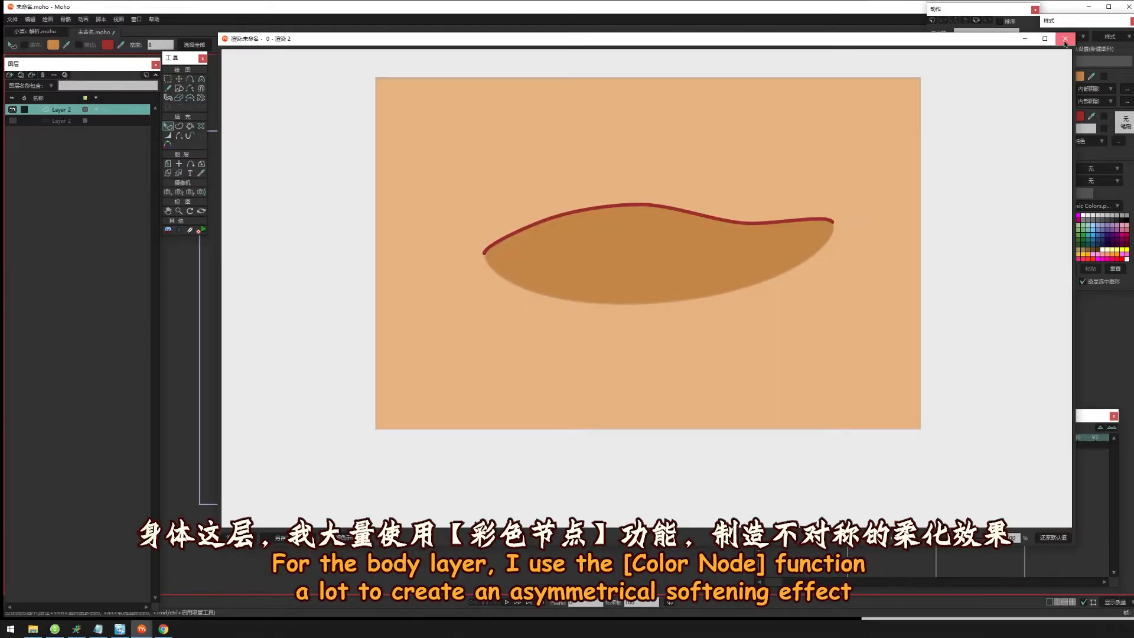
Show the points of the eye-shaped drawing in place of the render preview and render the frame again
click(1065, 39)
click(168, 78)
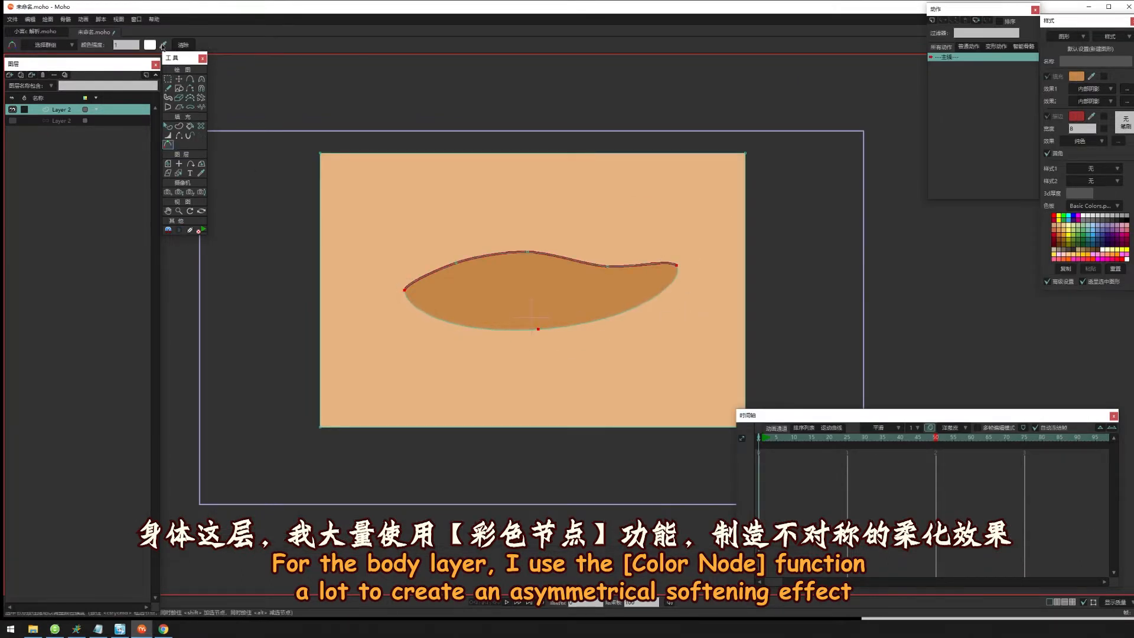
key(ctrl+r)
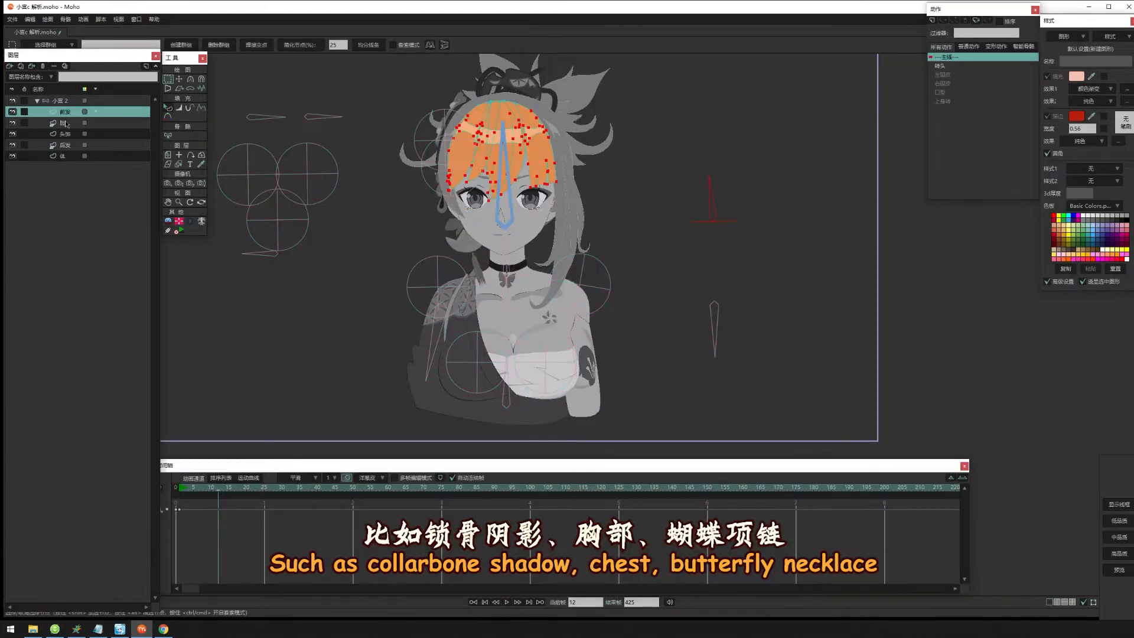
Select the face, headgear and back hair layers in turn, ending on the body layer (体)
click(63, 123)
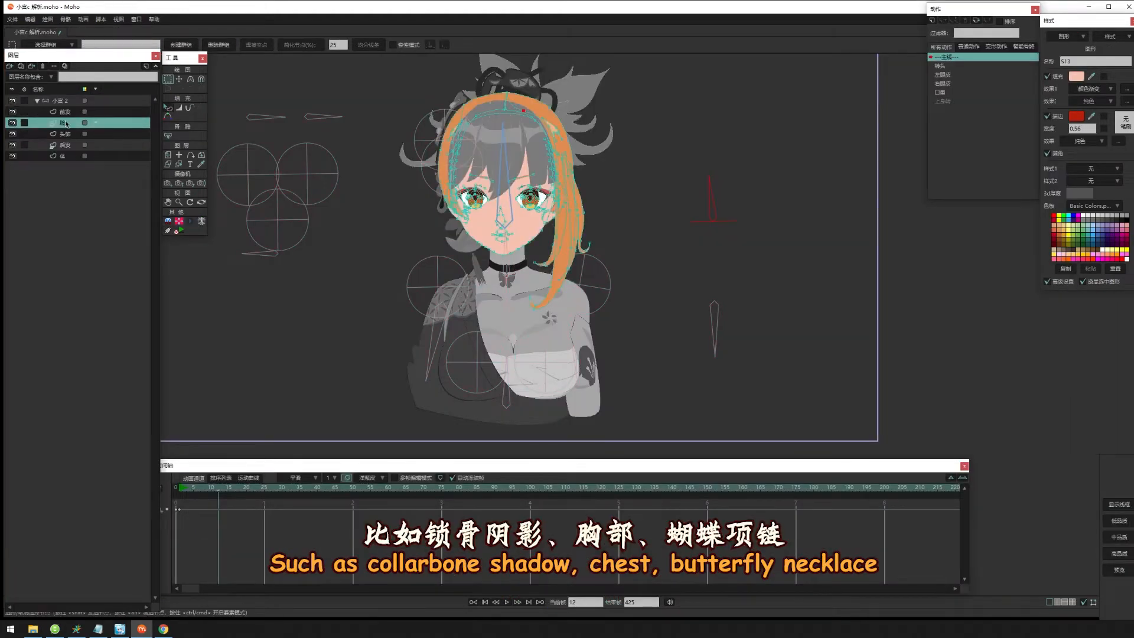
click(71, 134)
click(70, 145)
click(70, 156)
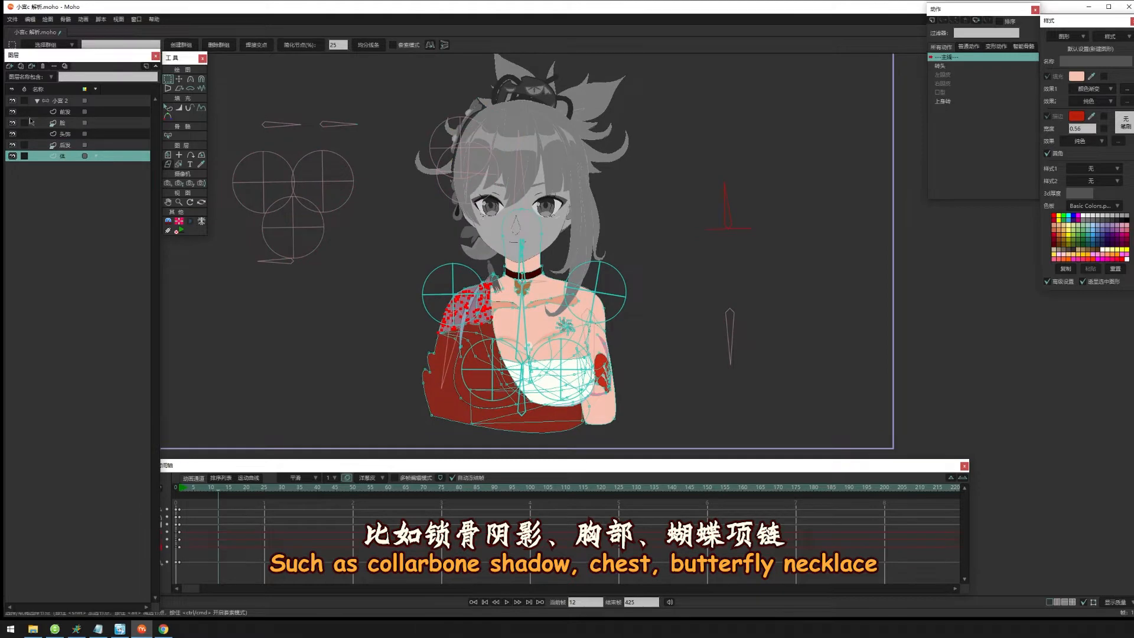
Examine the body at about frame 5 with the front hair, face and headgear layers temporarily hidden
drag(12, 111, 12, 134)
mouse_move(214, 489)
mouse_down()
mouse_move(202, 500)
mouse_move(250, 499)
mouse_move(193, 498)
mouse_up()
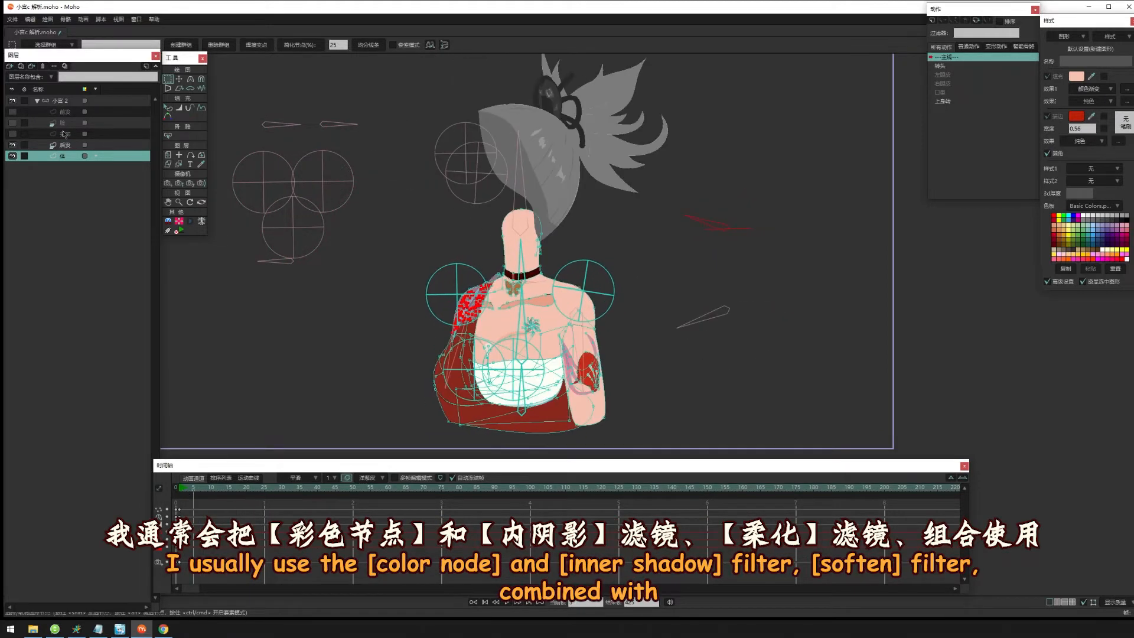
drag(12, 112, 12, 135)
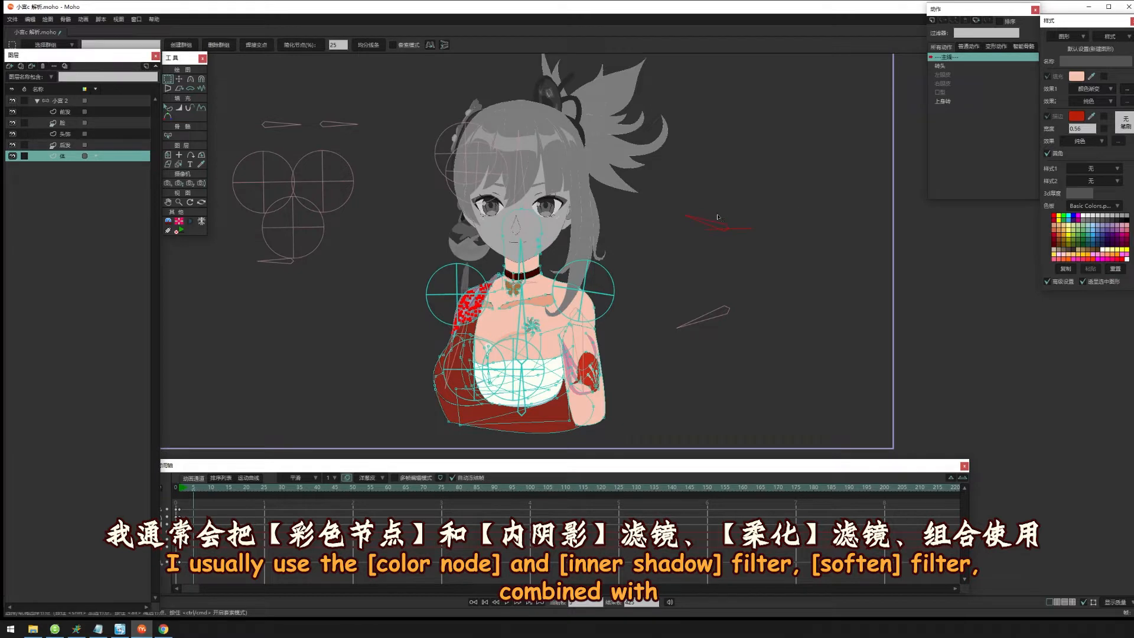
Examine the pattern line shapes of the red top on the body layer with the Select Shape tool at the timeline's start
drag(730, 217, 760, 233)
scroll(531, 295, up, 7)
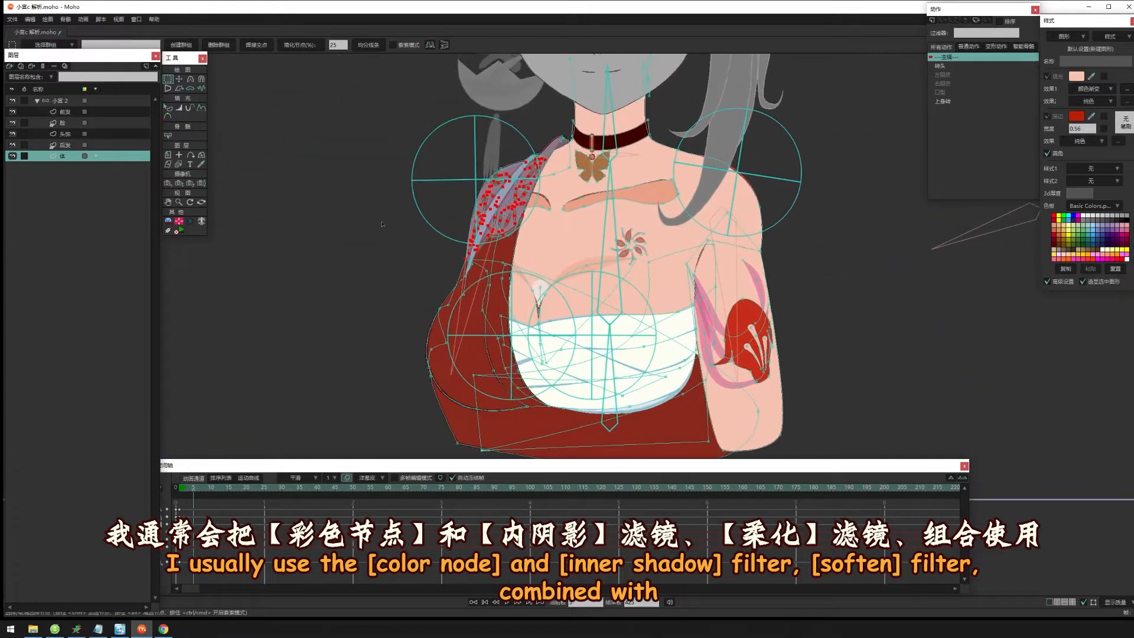
click(168, 108)
scroll(492, 273, up, 2)
click(178, 489)
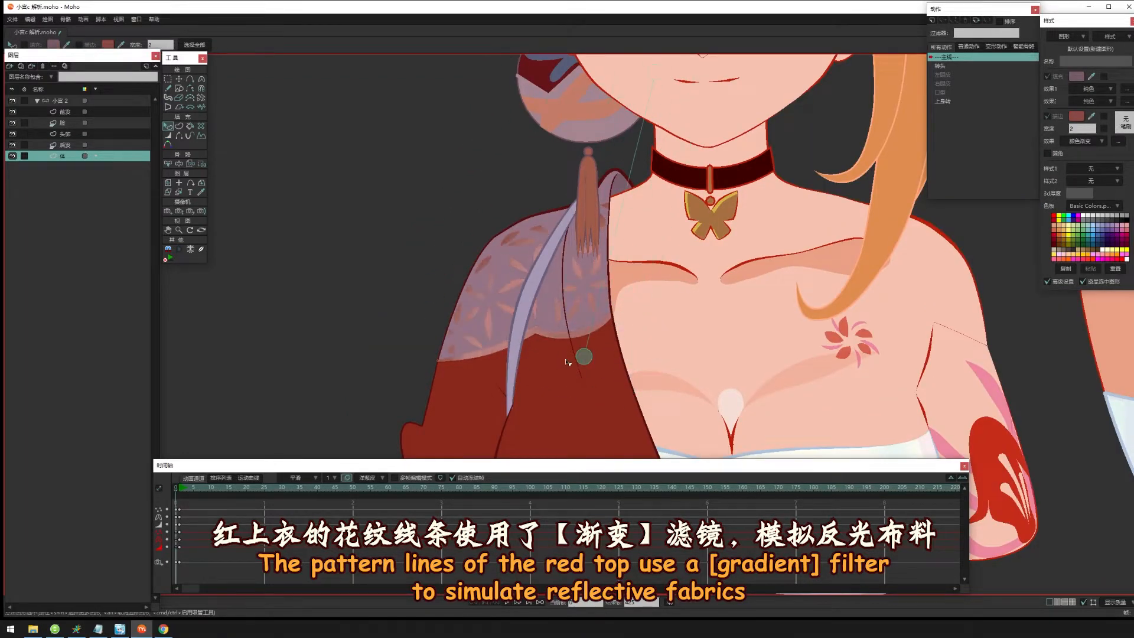
scroll(880, 353, down, 2)
drag(879, 353, 762, 328)
drag(905, 276, 779, 411)
Hide the front hair, headgear, back hair and body layers so that only the face layer stays on
scroll(779, 412, down, 2)
click(12, 112)
click(13, 134)
click(14, 145)
click(15, 156)
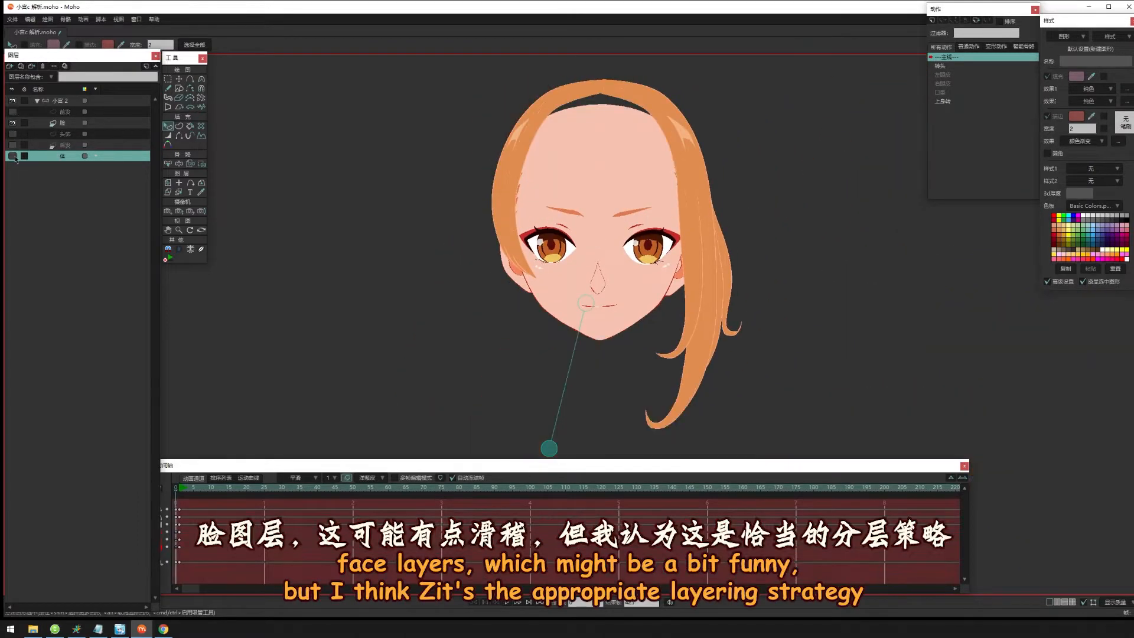
Make the face layer (脸) active with the Transform Points tool
scroll(420, 94, down, 1)
click(179, 79)
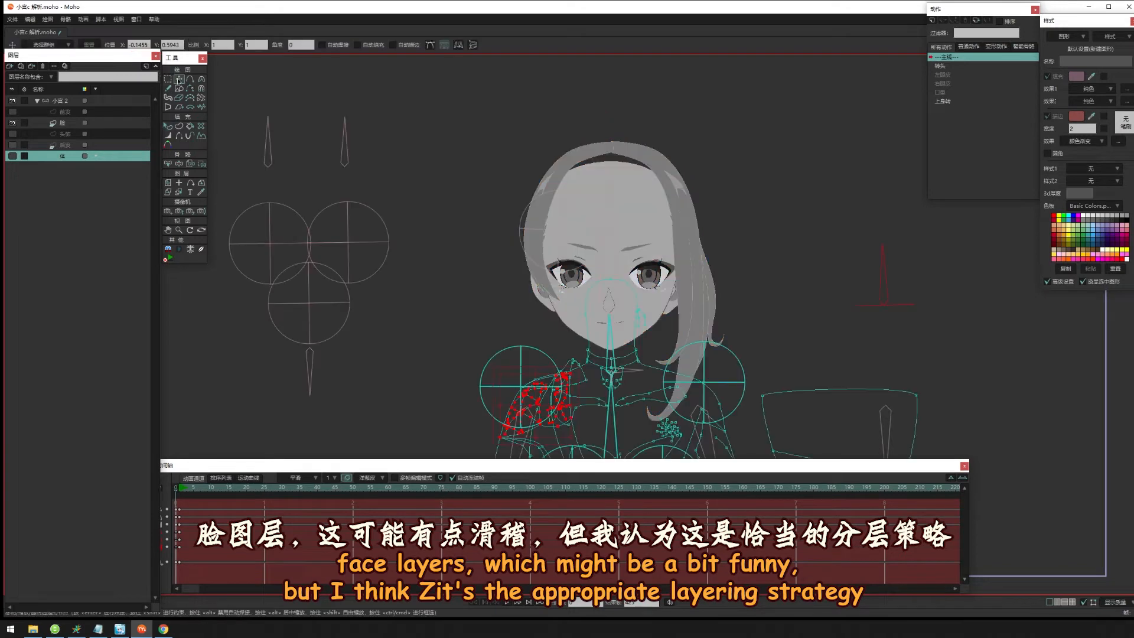
click(138, 122)
drag(671, 281, 687, 296)
scroll(687, 297, up, 1)
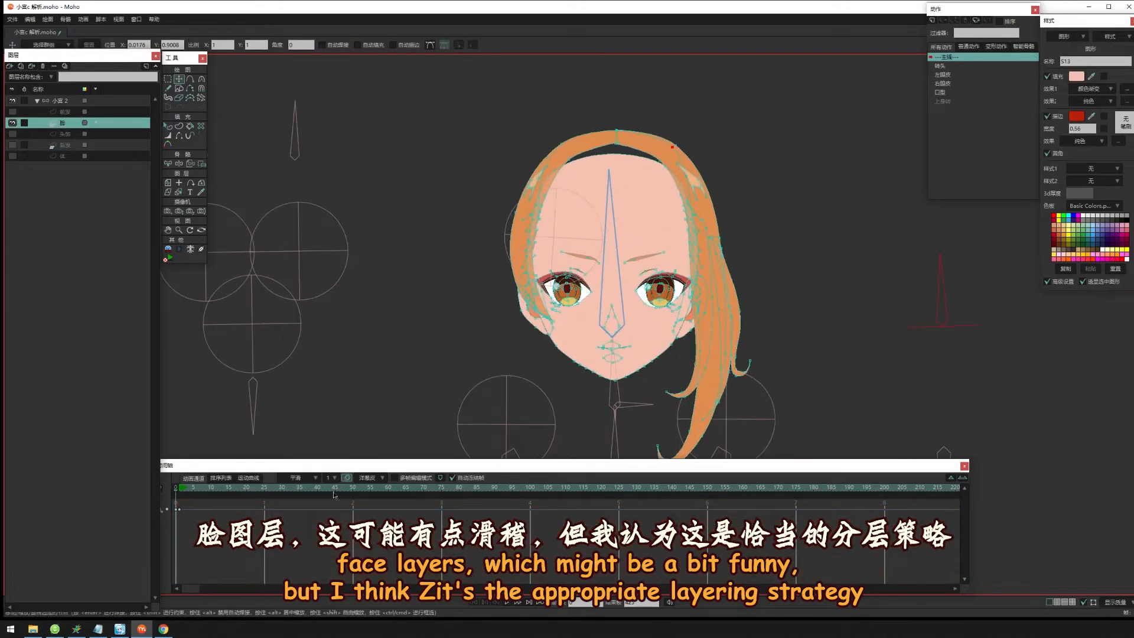
Scrub the face layer to its side view at about frame 19 and render the sideburn area
click(180, 488)
drag(180, 488, 243, 509)
drag(619, 253, 616, 257)
scroll(615, 257, up, 3)
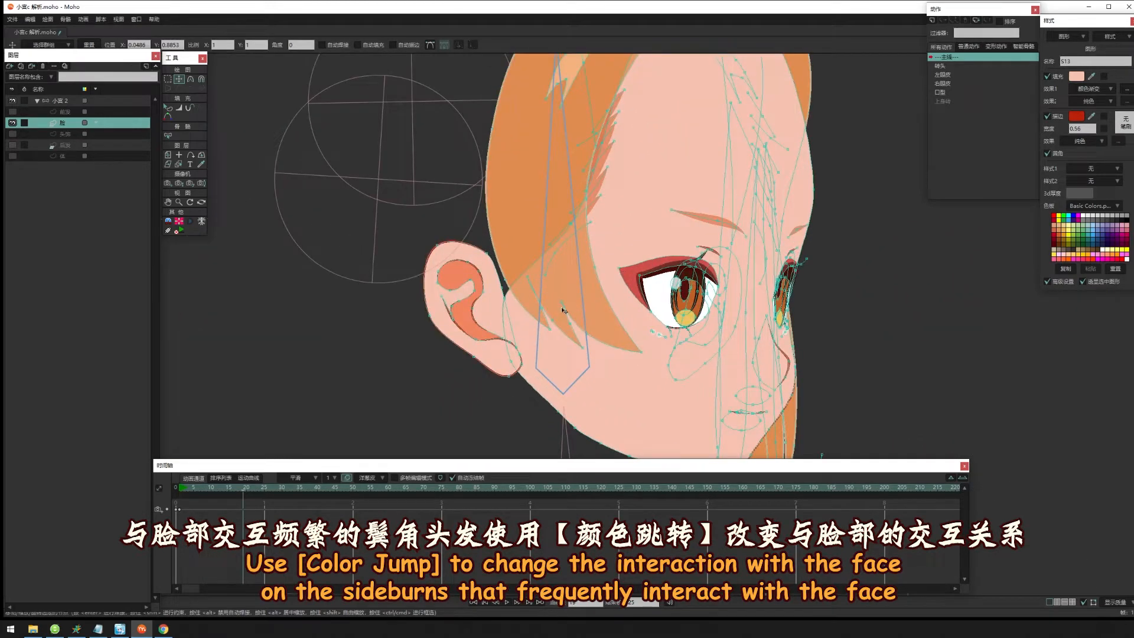
key(ctrl+r)
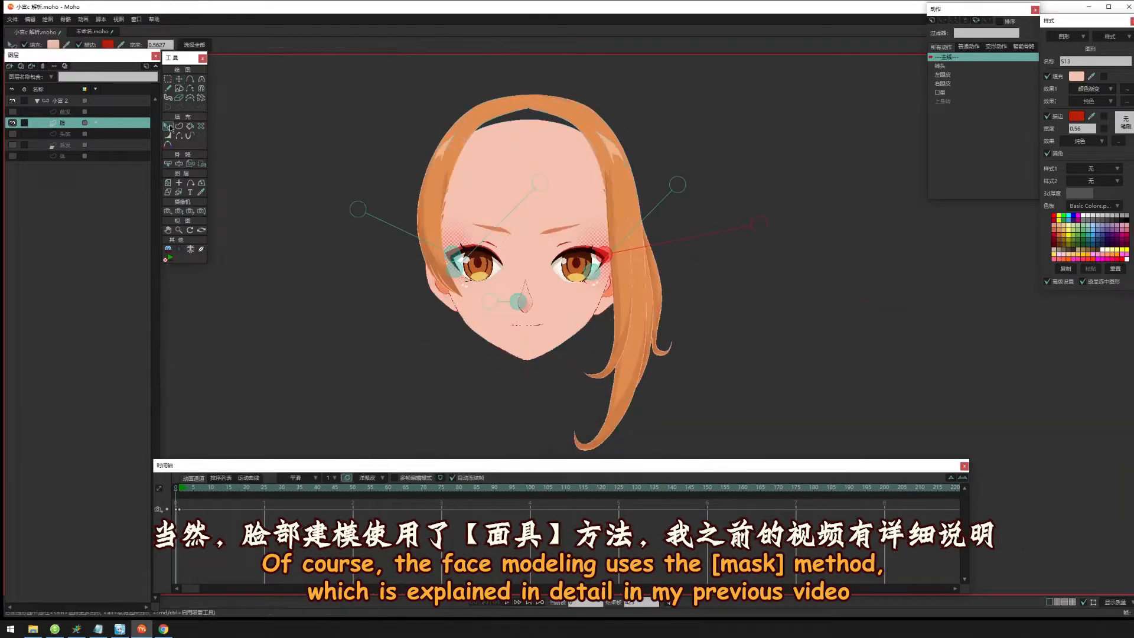
Select shapes of the character's left eye and examine the settings of their first and second effects
scroll(595, 252, up, 3)
click(571, 250)
click(590, 252)
click(618, 251)
click(1127, 89)
click(822, 392)
click(1126, 102)
click(822, 393)
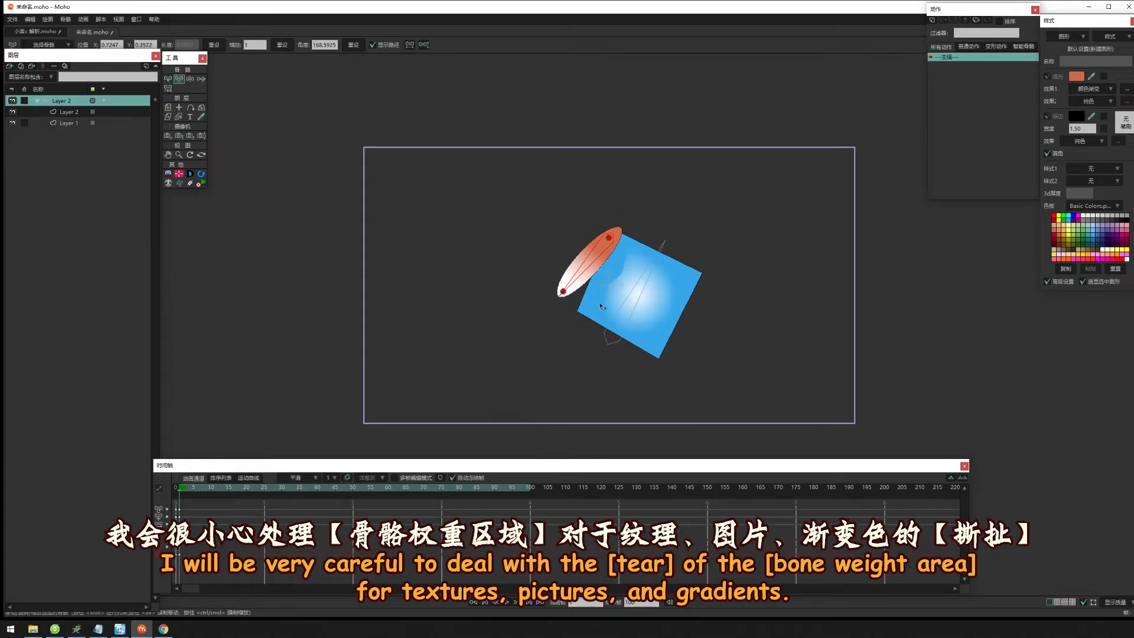
Swing the ellipse's bone against the square as a test and bind the ellipse layer's weights to that bone only
scroll(589, 252, up, 2)
drag(589, 252, 617, 332)
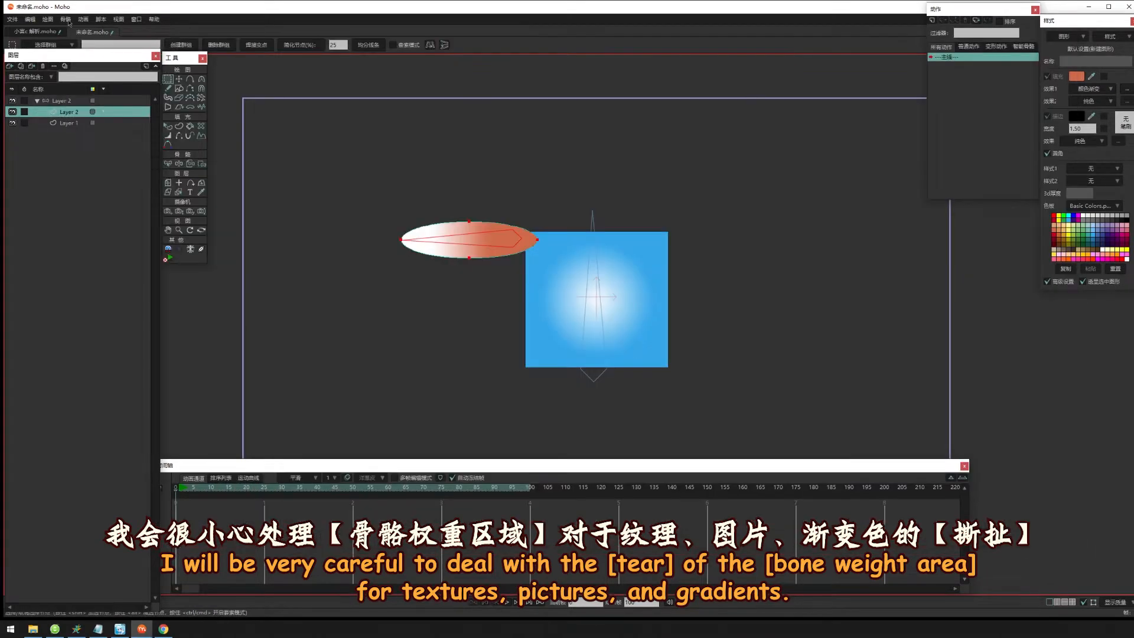
click(66, 19)
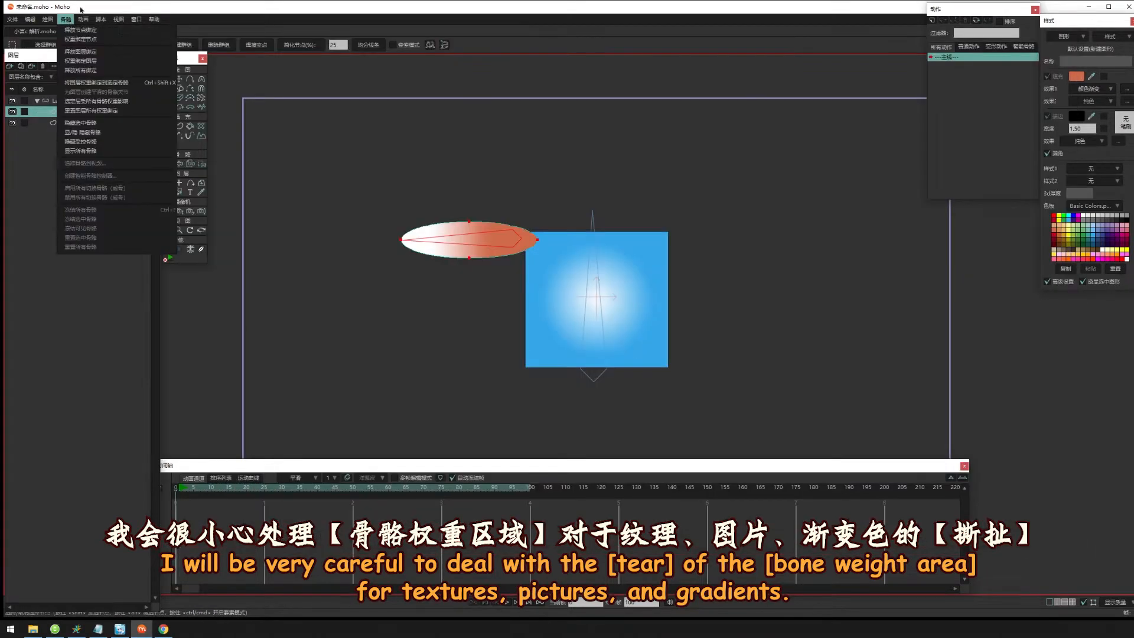
click(168, 164)
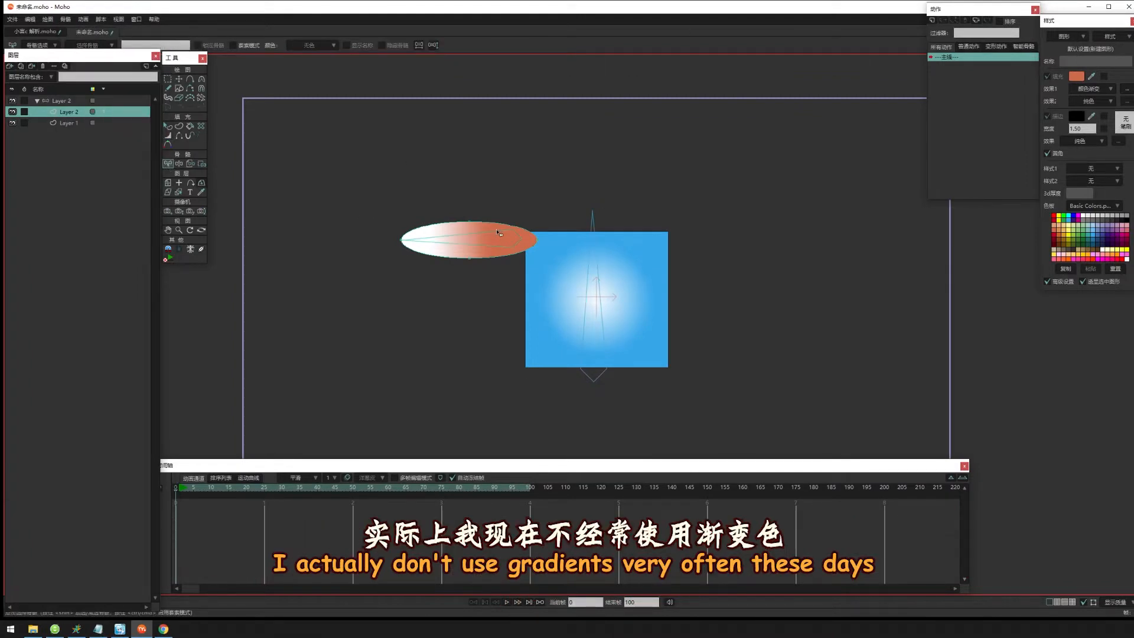
click(65, 19)
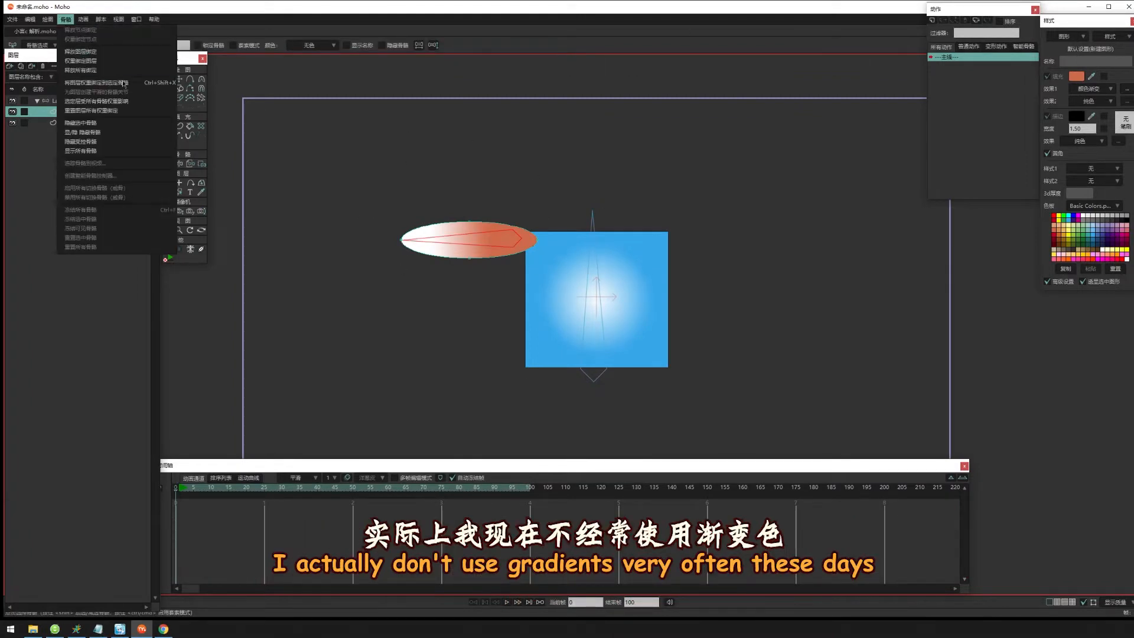
click(139, 83)
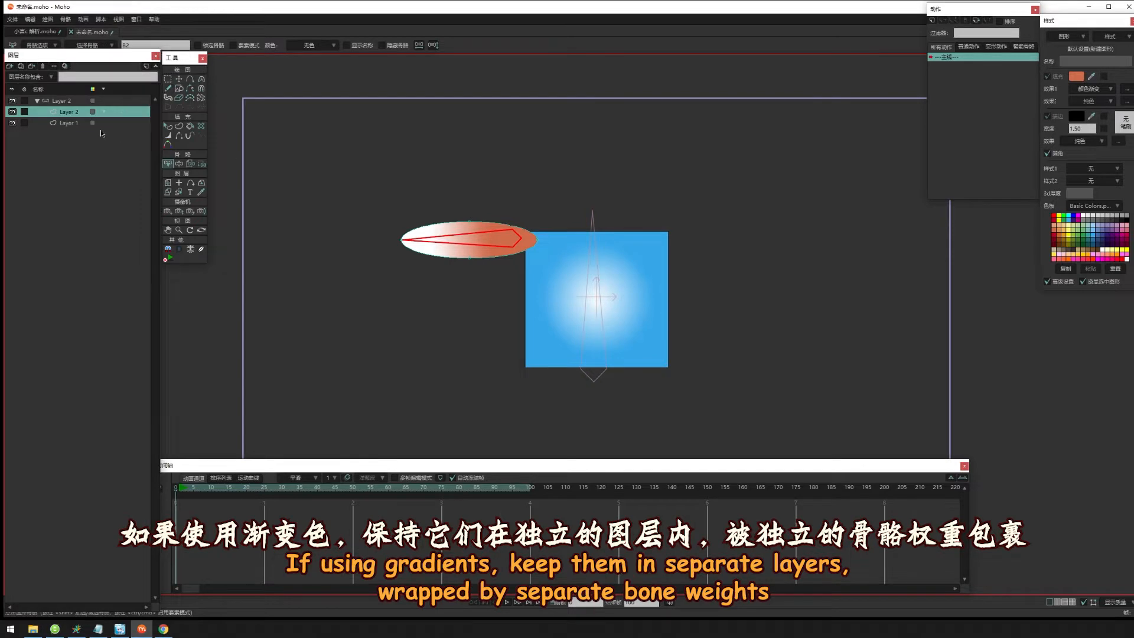
Bind the weights of the blue square's layer (Layer 1) to the square's own bone only
click(74, 122)
click(66, 19)
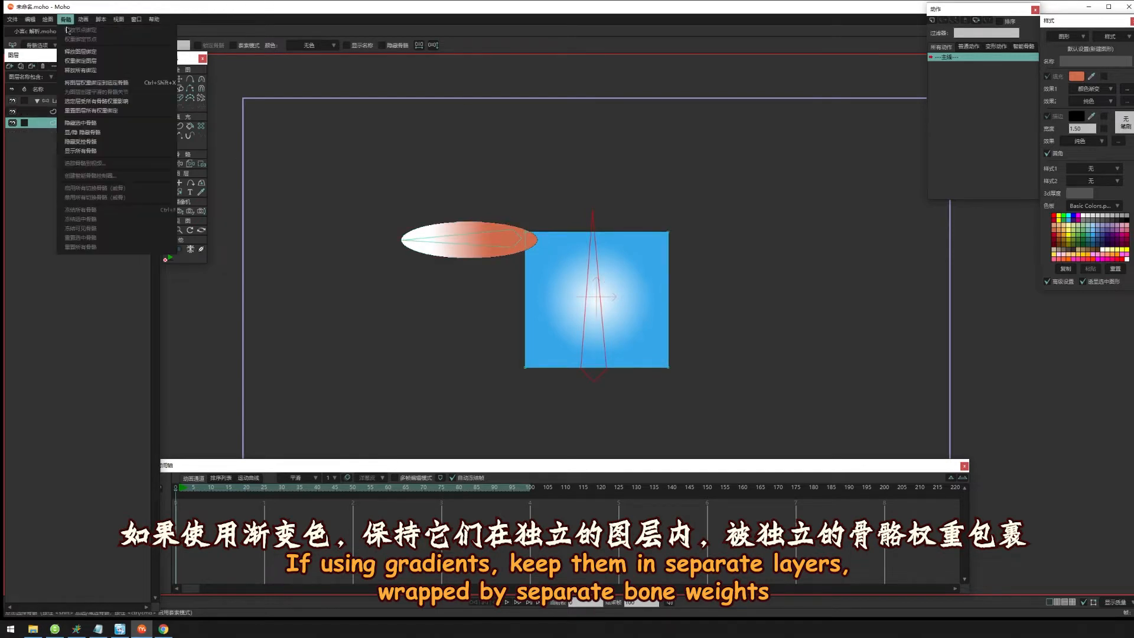
click(159, 84)
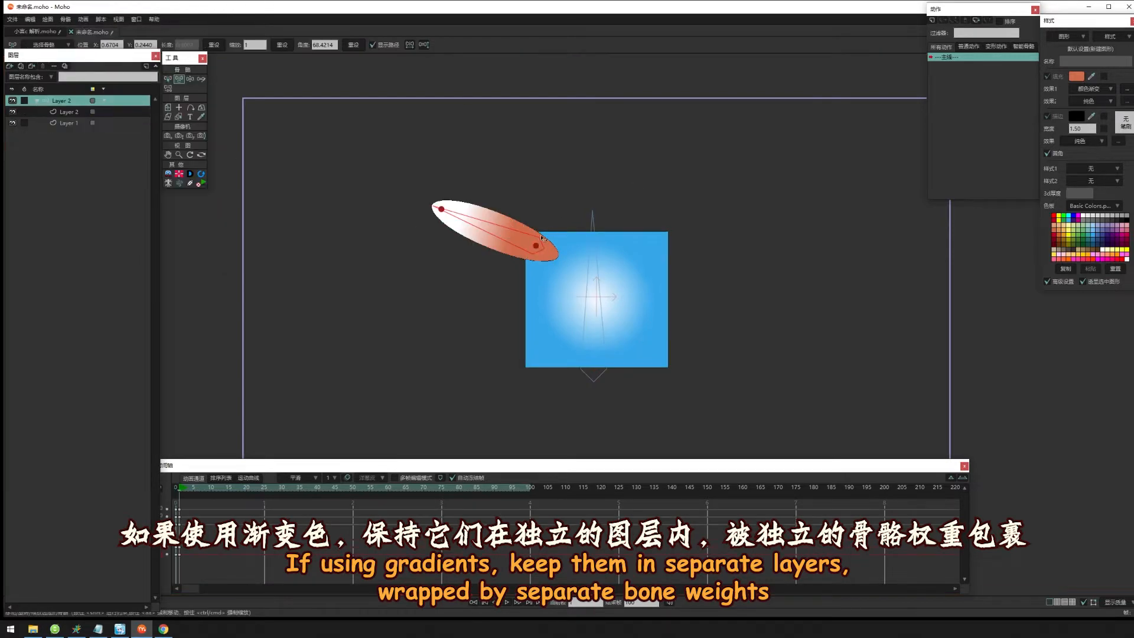
Swing the ellipse's bone above the square and render the frame to check the gradients
drag(539, 243, 603, 187)
key(ctrl+r)
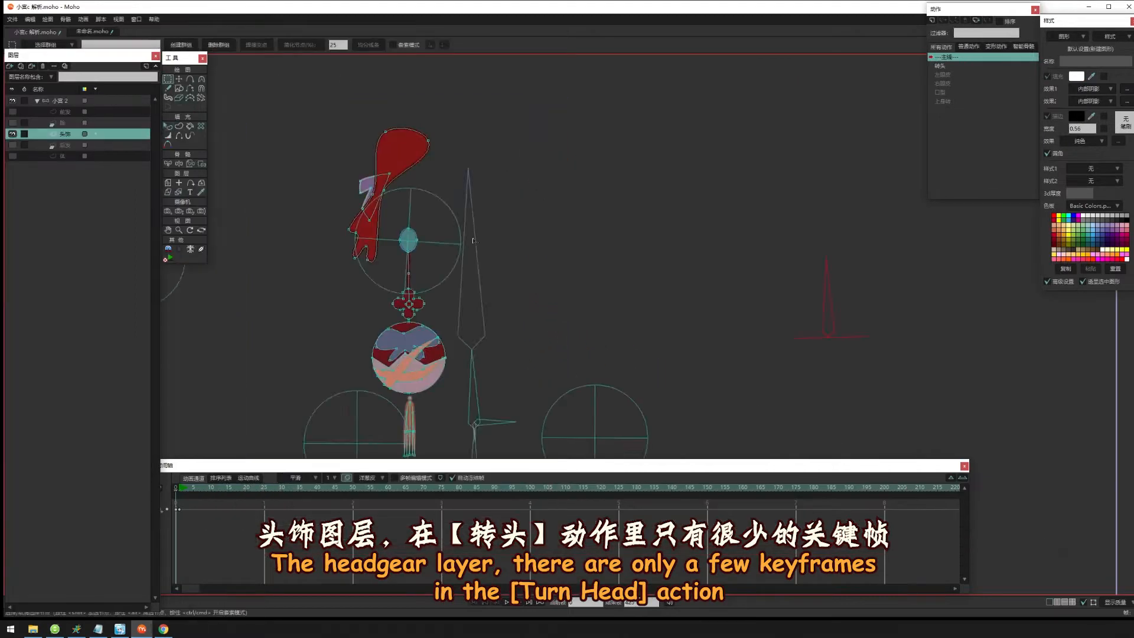
Scrub the head turn between about frames 1 and 33 to examine the headgear flowers' perspective change
drag(473, 240, 639, 213)
drag(180, 489, 285, 489)
drag(444, 271, 368, 406)
mouse_move(286, 489)
mouse_down()
mouse_move(229, 489)
mouse_move(292, 490)
mouse_up()
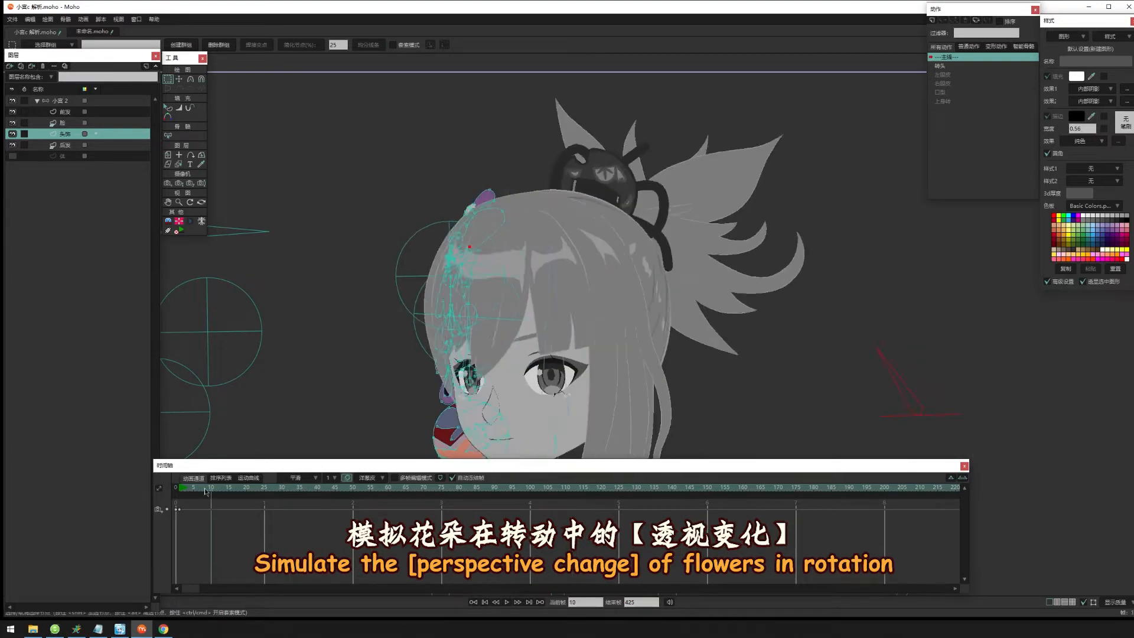
mouse_move(205, 491)
mouse_down()
mouse_move(265, 494)
mouse_move(214, 490)
mouse_up()
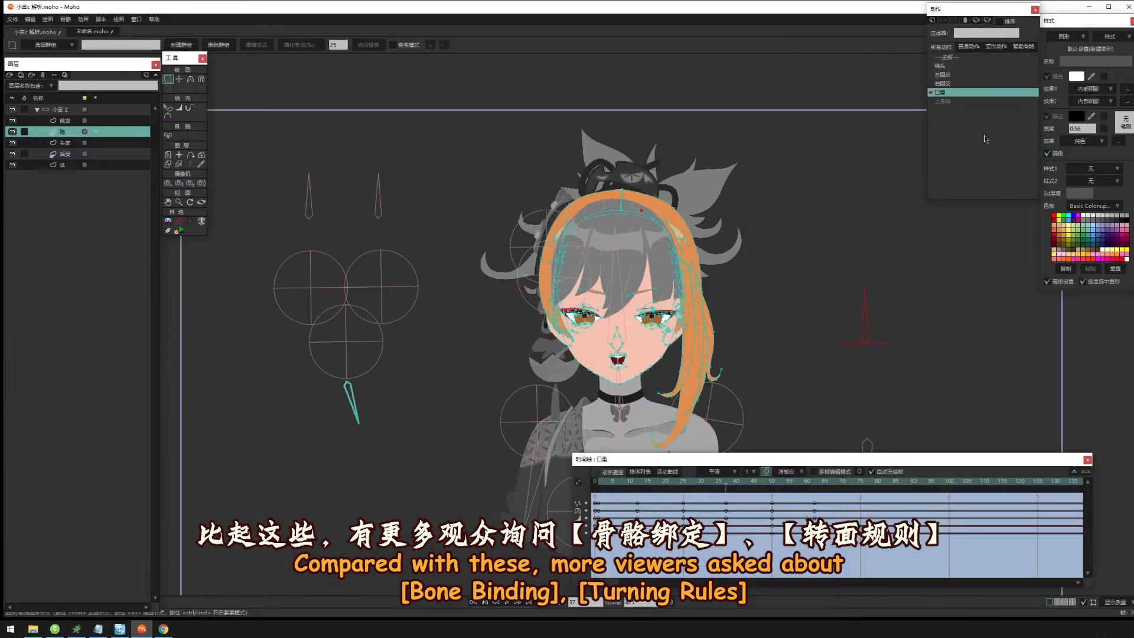
Examine the 上身转 and 转头 actions and the 脸 layer to see which artwork and bones take part in the turns
click(957, 102)
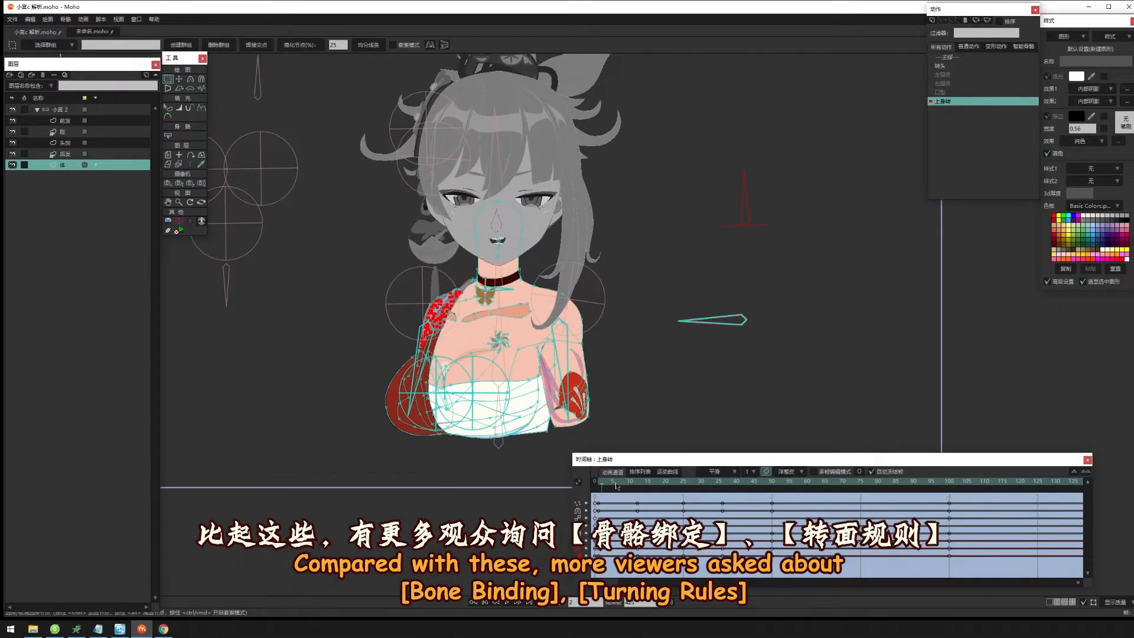
drag(1025, 530, 1057, 549)
click(944, 67)
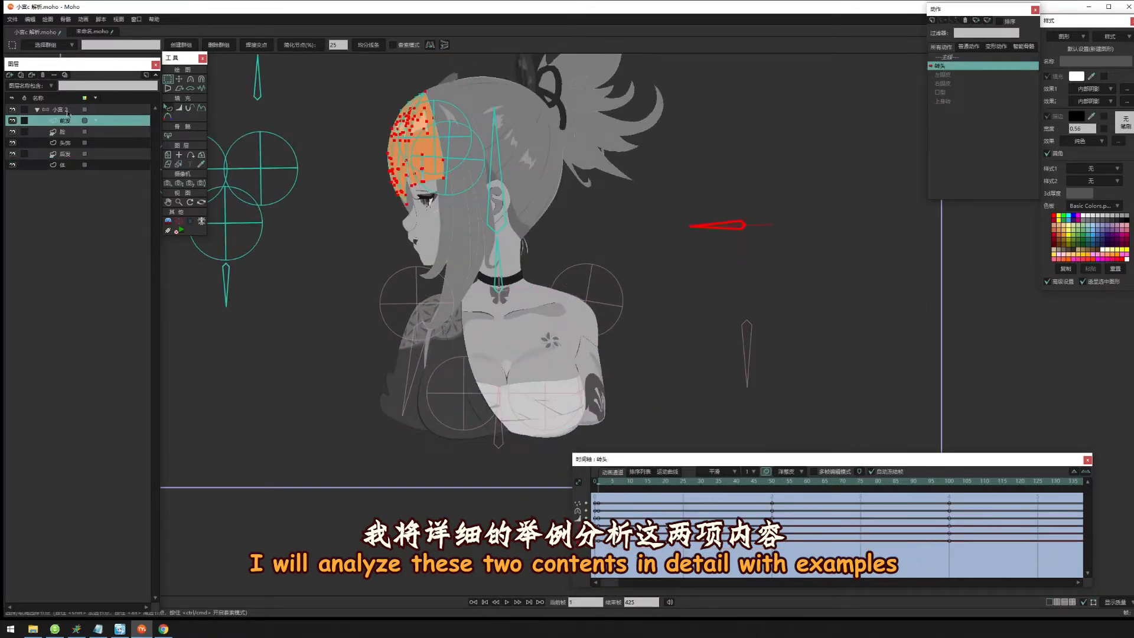
click(62, 131)
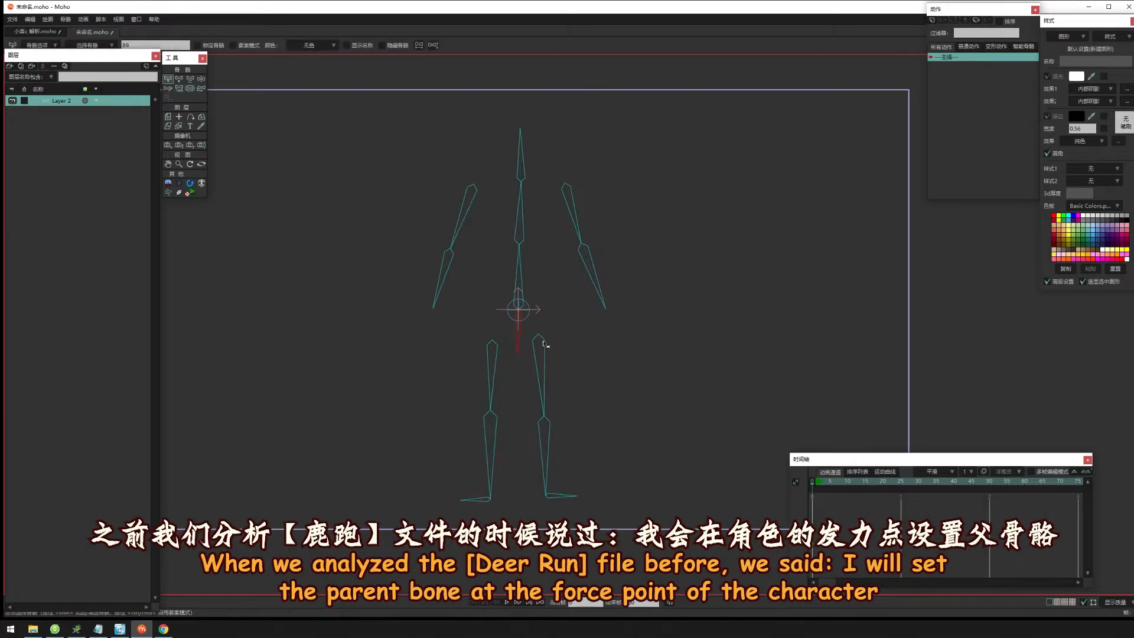
Reparent both upper-arm bones of the humanoid skeleton to the chest bone of the spine
key(p)
alt+click(471, 190)
click(521, 202)
alt+click(570, 199)
click(522, 200)
Swing the waist bone and one forearm at frame 1 as a hierarchy test and undo the last rotation
click(817, 480)
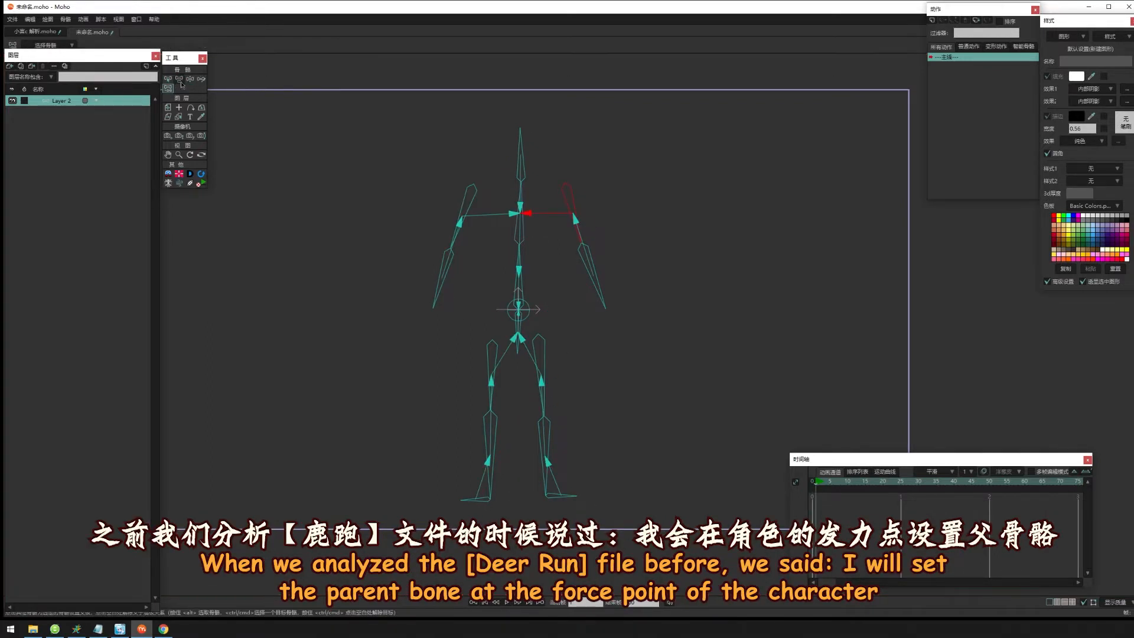
key(z)
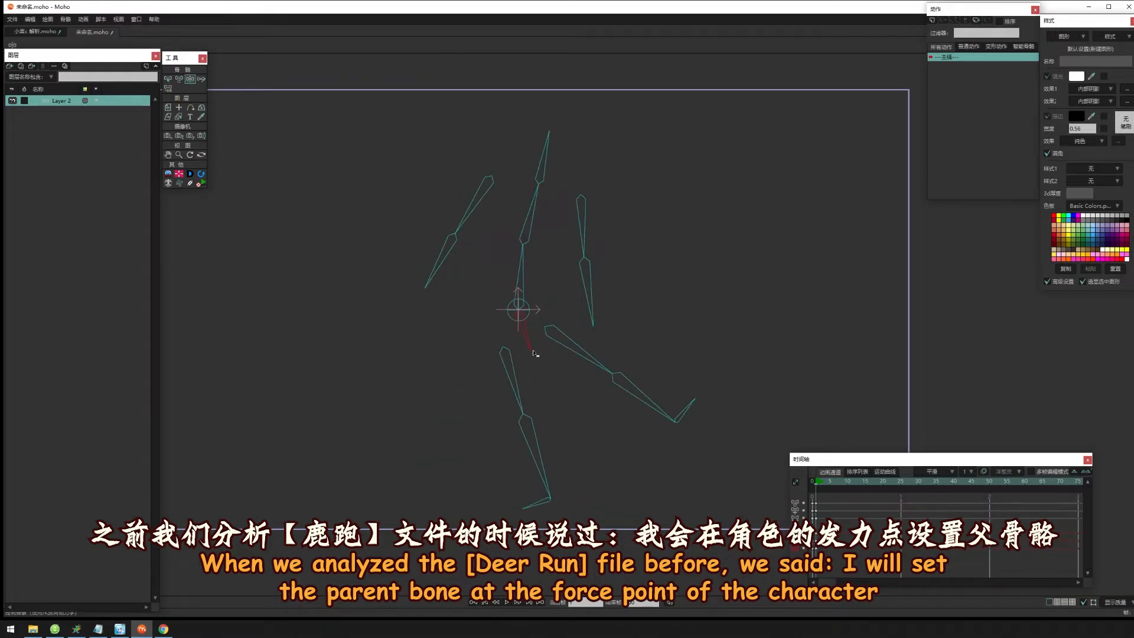
drag(520, 344, 523, 344)
drag(449, 260, 477, 199)
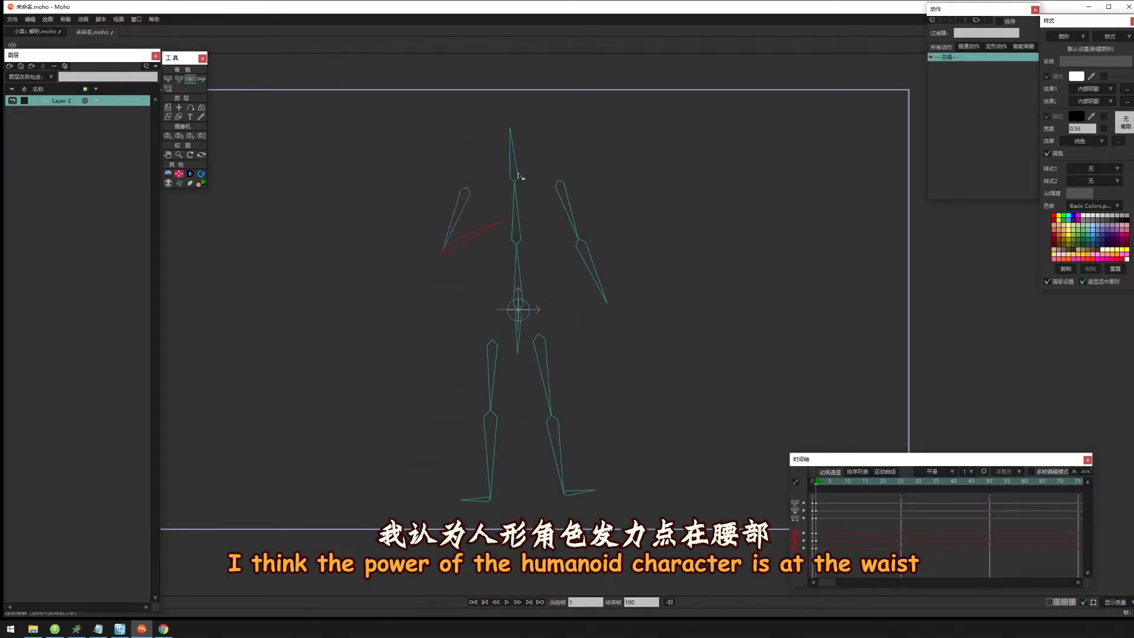
key(ctrl+z)
Reparent the right-hand leg's foot bone to the waist bone, with the playhead at frame 15
click(866, 481)
key(p)
alt+click(560, 495)
click(519, 313)
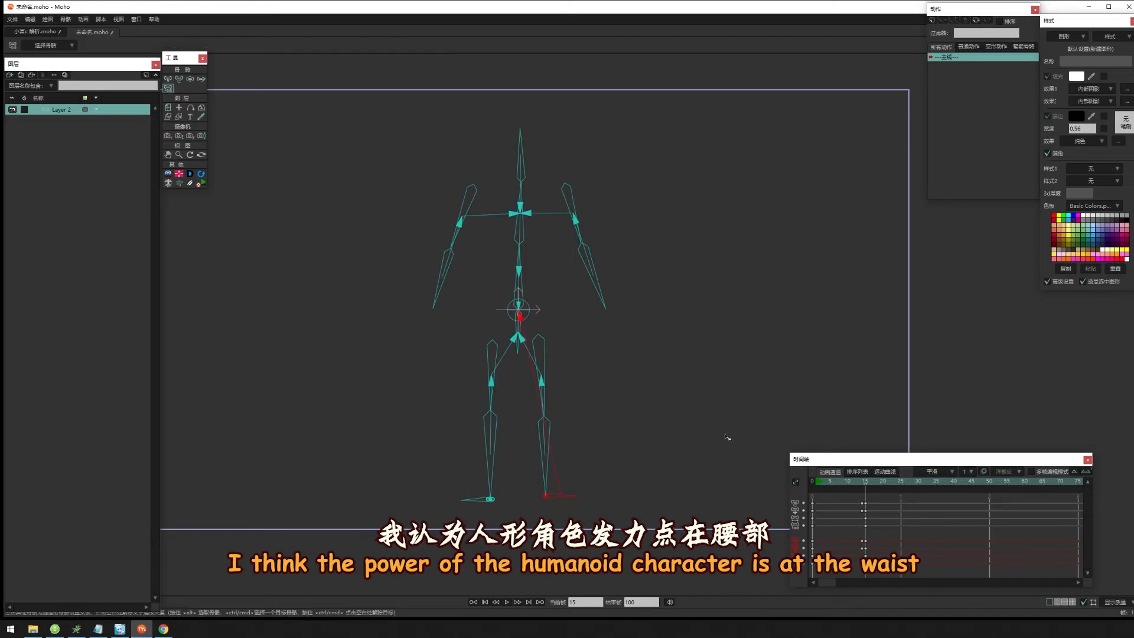
Swing the right-hand leg sideways with the bone manipulation tool and lower the waist bone at frame 15
click(179, 78)
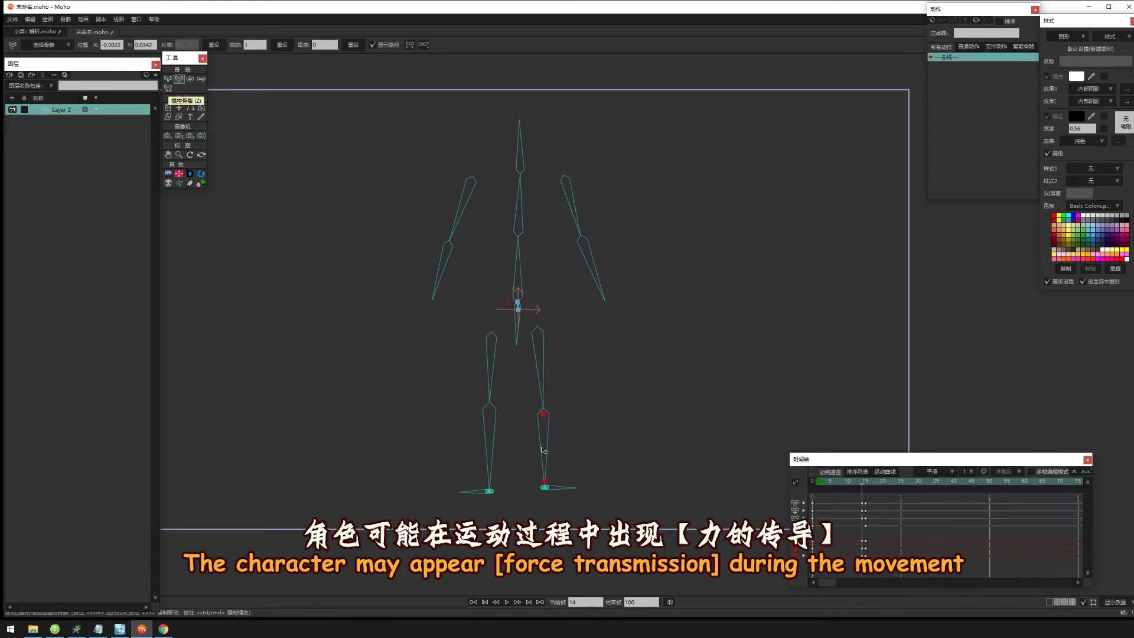
drag(548, 431, 443, 392)
click(866, 486)
drag(525, 306, 523, 436)
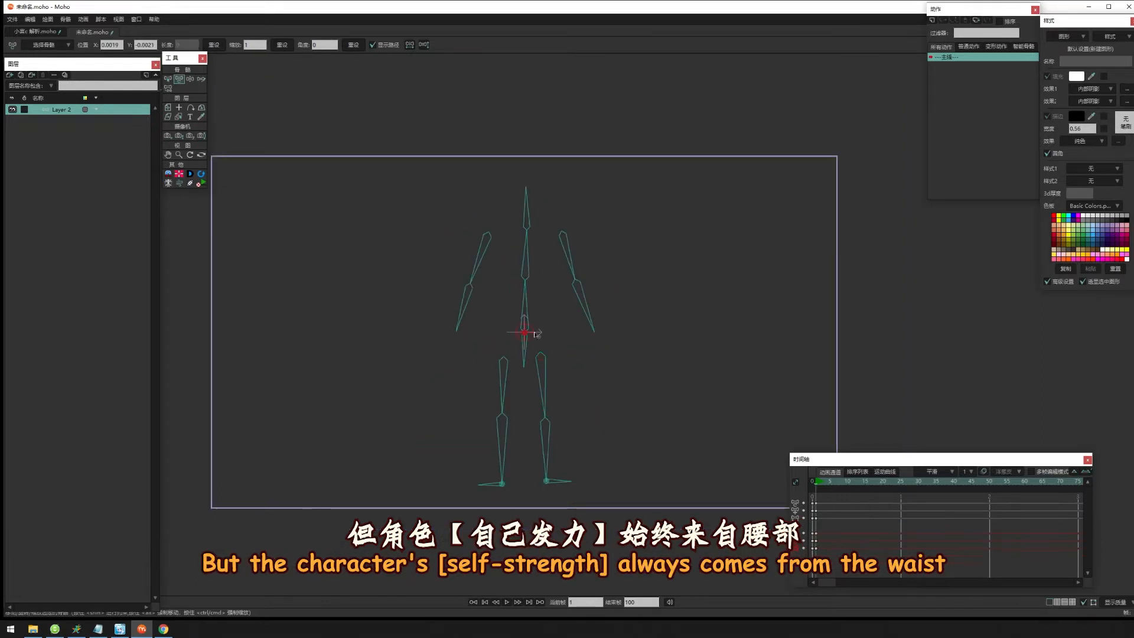
Shift the waist bone to the canvas's lower-right area, reposition the foot at frame 25, and play back the motion
drag(526, 331, 726, 426)
click(900, 482)
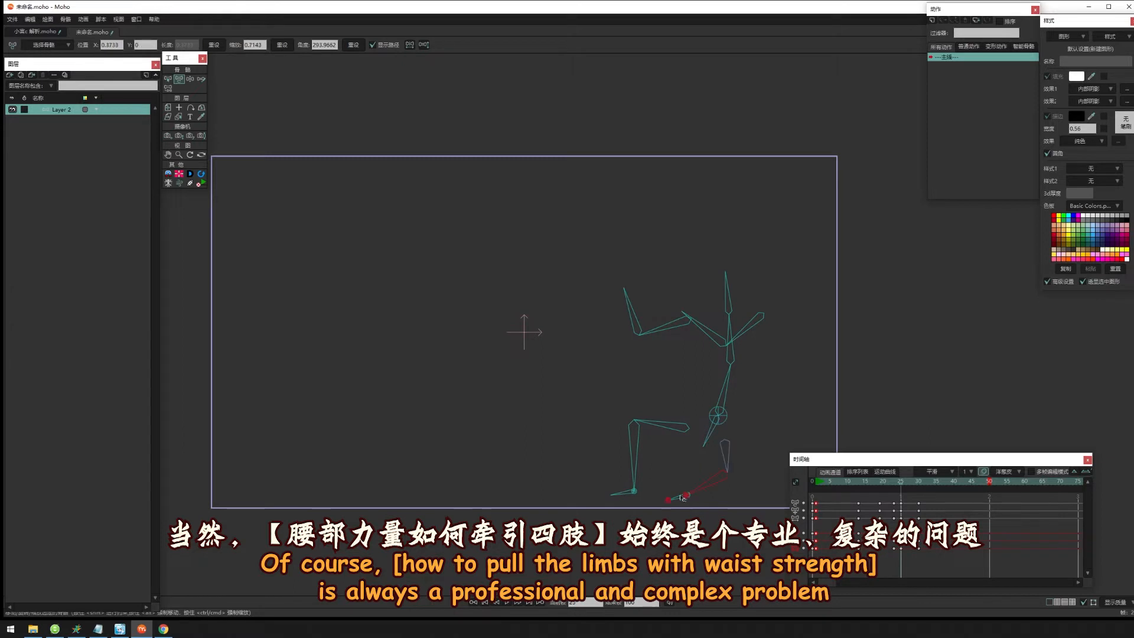
drag(699, 502, 747, 487)
mouse_move(899, 485)
mouse_down()
mouse_move(817, 485)
mouse_move(903, 495)
mouse_up()
click(387, 332)
key(space)
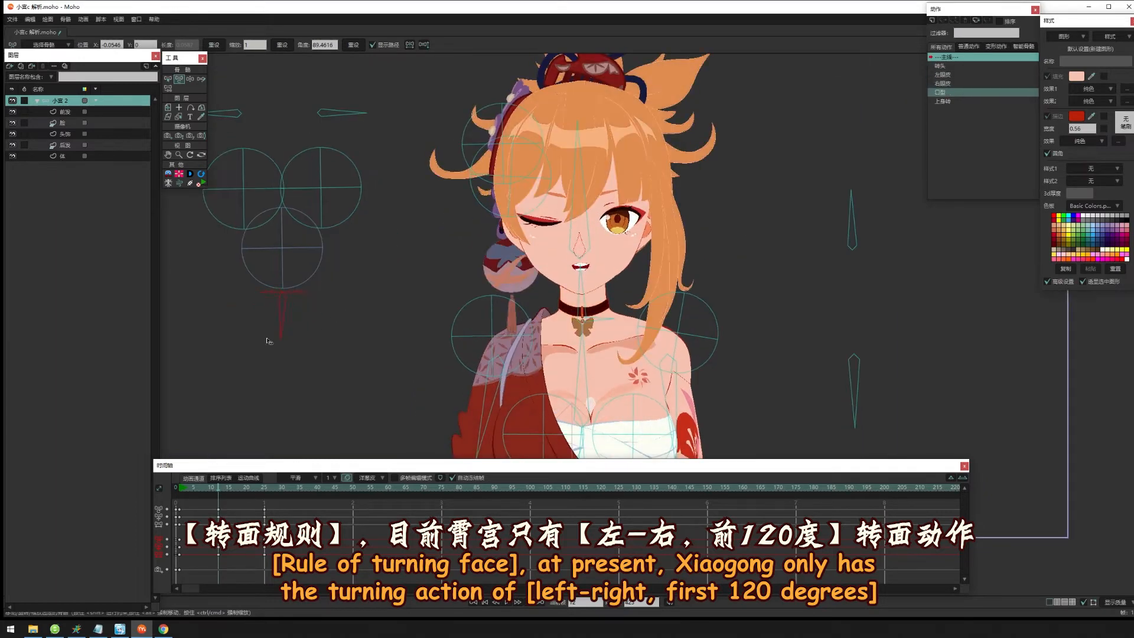
Turn the character's head to the right-facing profile and open the mouth using their control bones
drag(287, 289, 814, 226)
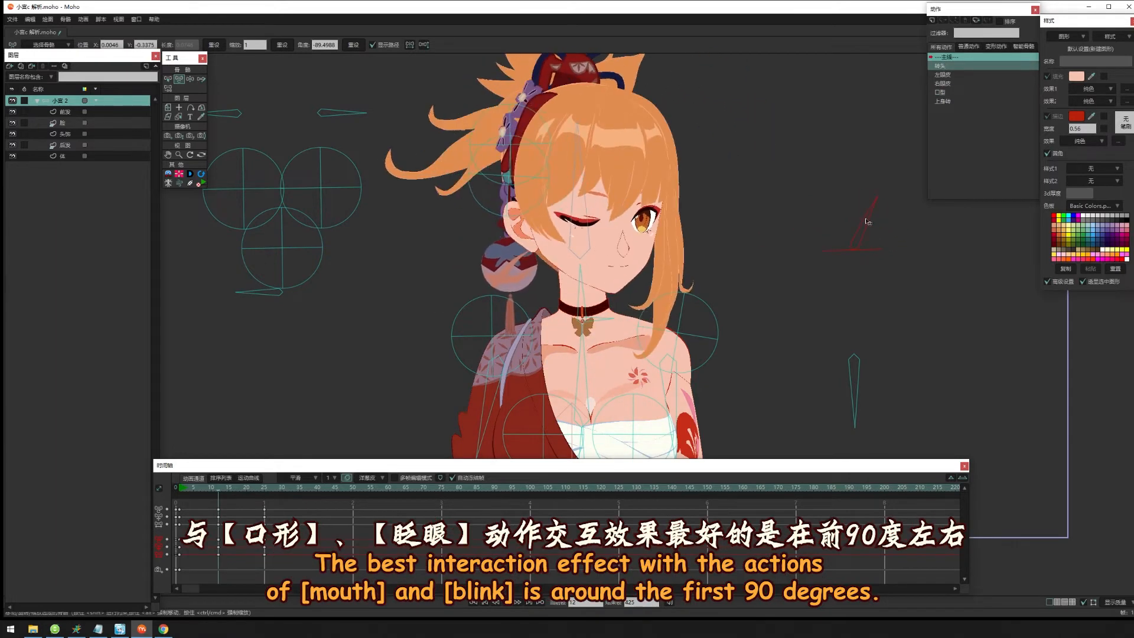
mouse_move(845, 217)
mouse_down()
mouse_move(865, 221)
mouse_move(821, 230)
mouse_move(850, 217)
mouse_up()
drag(256, 293, 266, 319)
drag(851, 213, 910, 248)
scroll(678, 289, up, 3)
scroll(678, 288, up, 2)
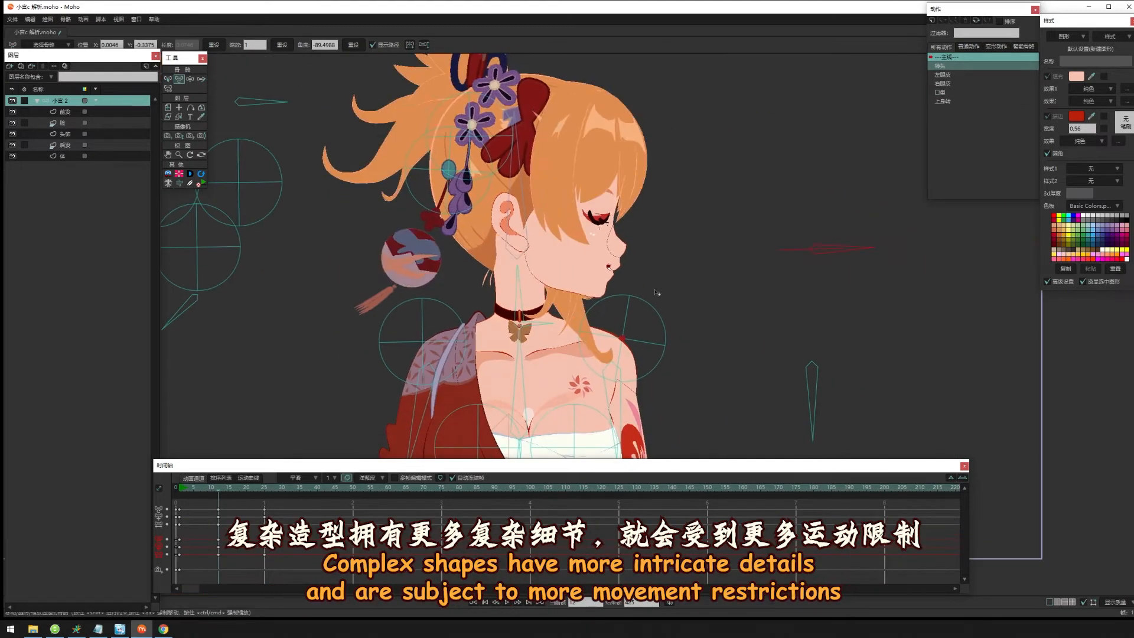
Close the mouth with its control bone and return the head to the right-facing profile
drag(866, 248, 809, 204)
drag(163, 260, 165, 255)
drag(812, 200, 874, 248)
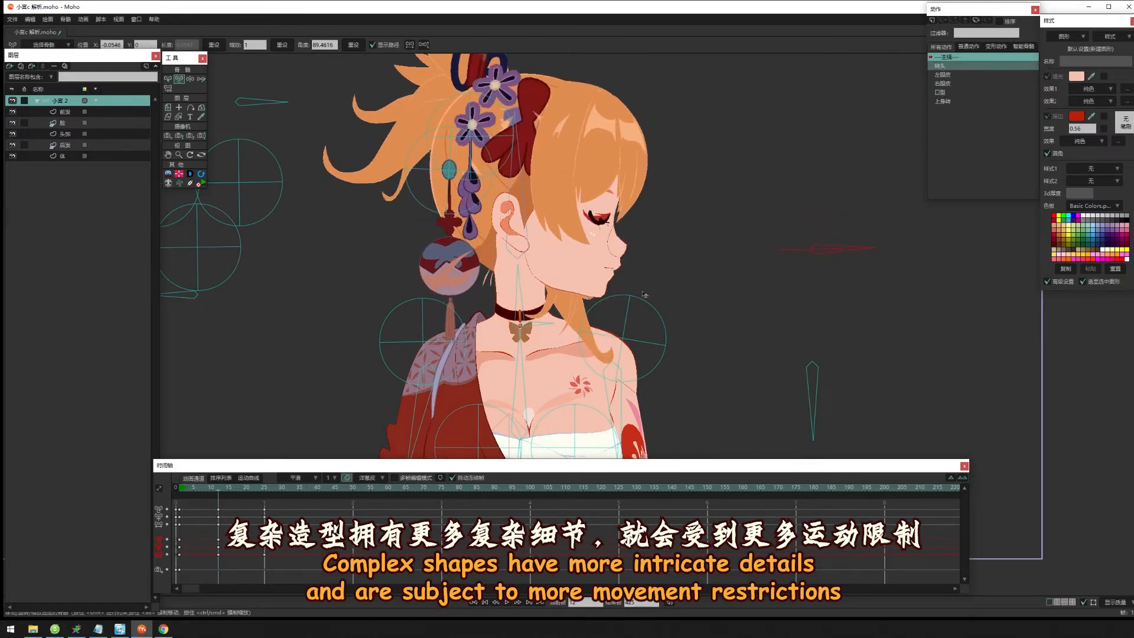
scroll(633, 269, up, 6)
scroll(888, 294, down, 2)
Turn the head back to face the front and open the winking eye with its control bone
drag(1030, 302, 1020, 324)
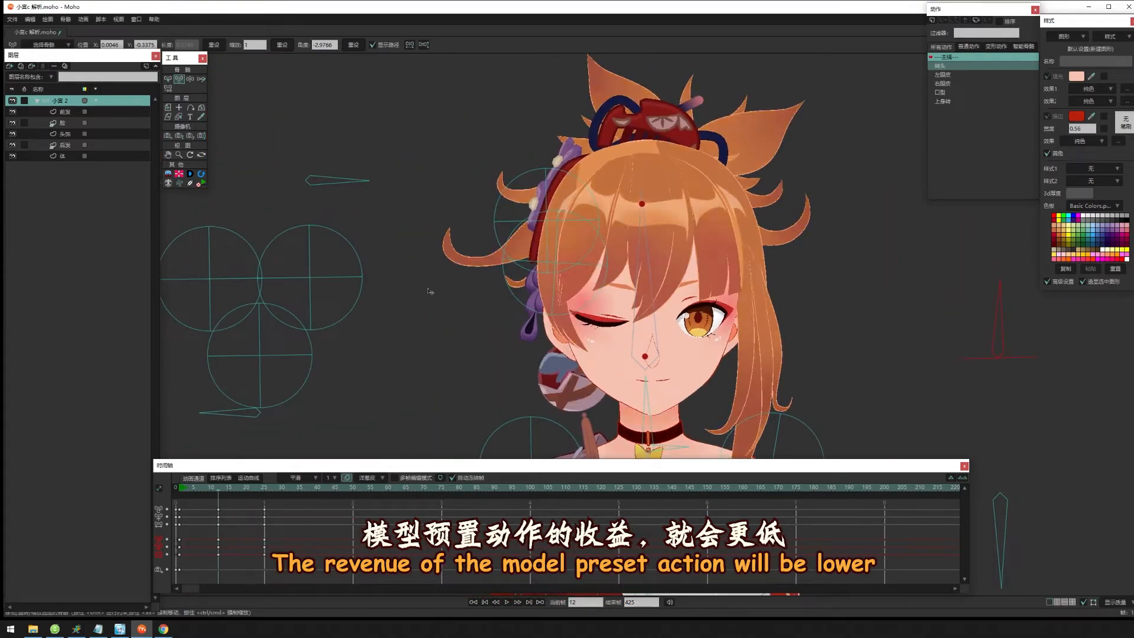
scroll(430, 292, down, 2)
drag(309, 220, 381, 220)
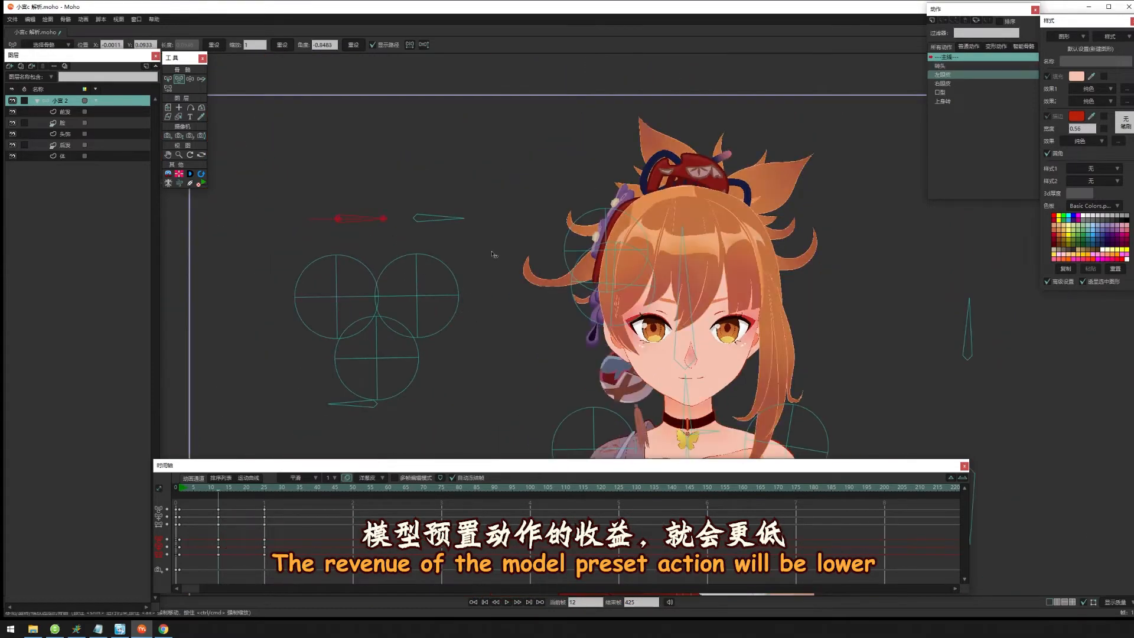
scroll(691, 344, up, 4)
drag(907, 262, 886, 261)
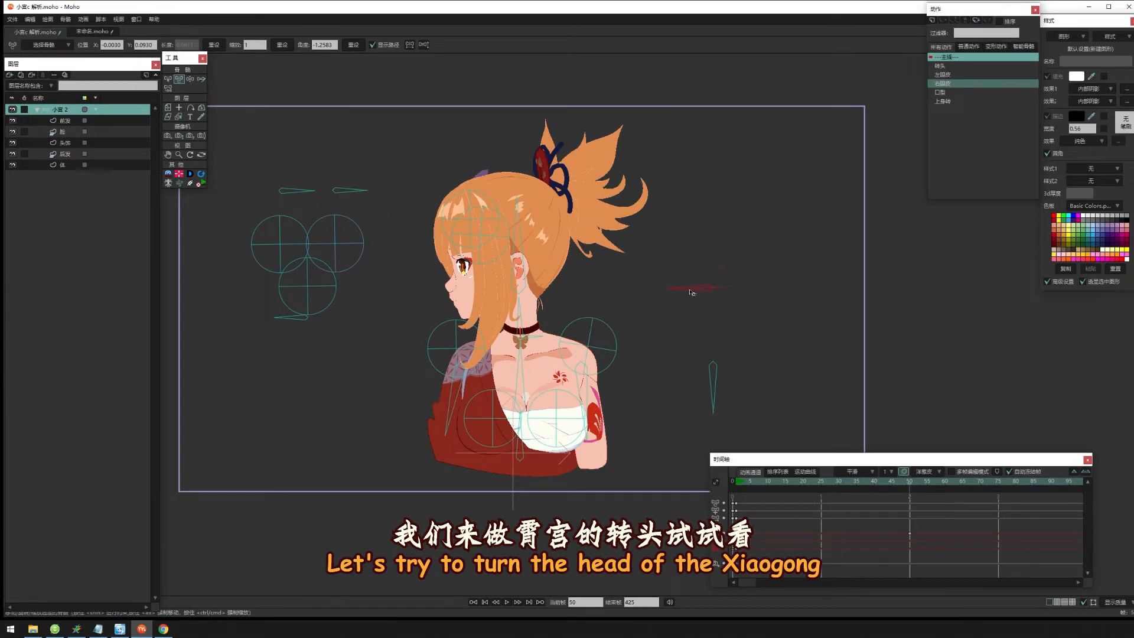
Turn the head to the right-facing profile at frame 75 and adjust the torso bone for the waist-driven motion
click(1002, 482)
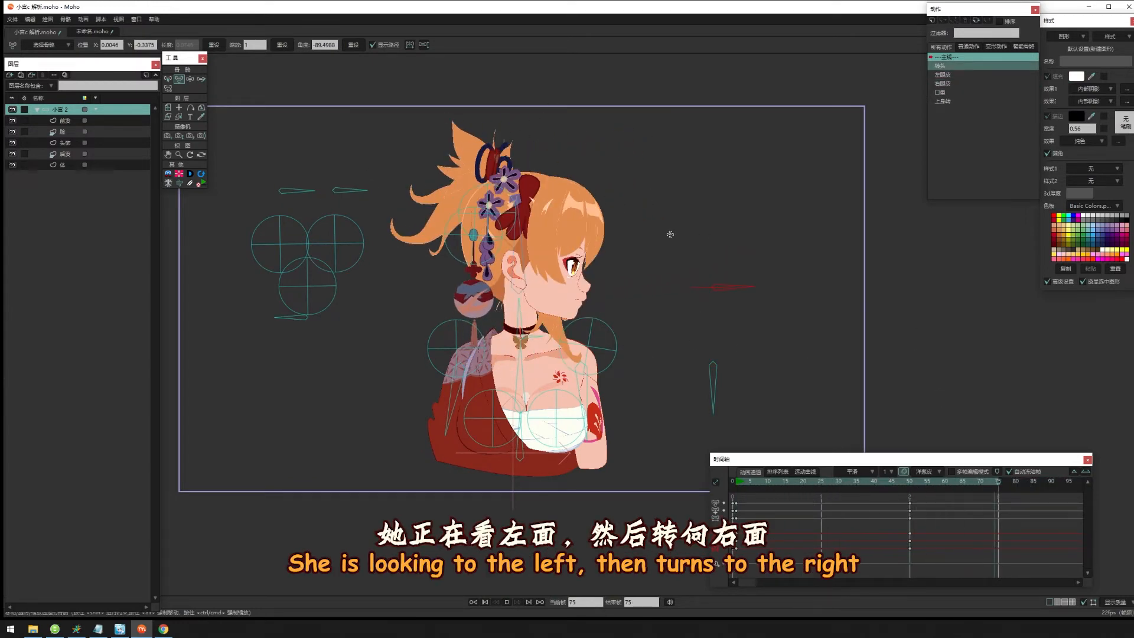
drag(603, 345, 593, 337)
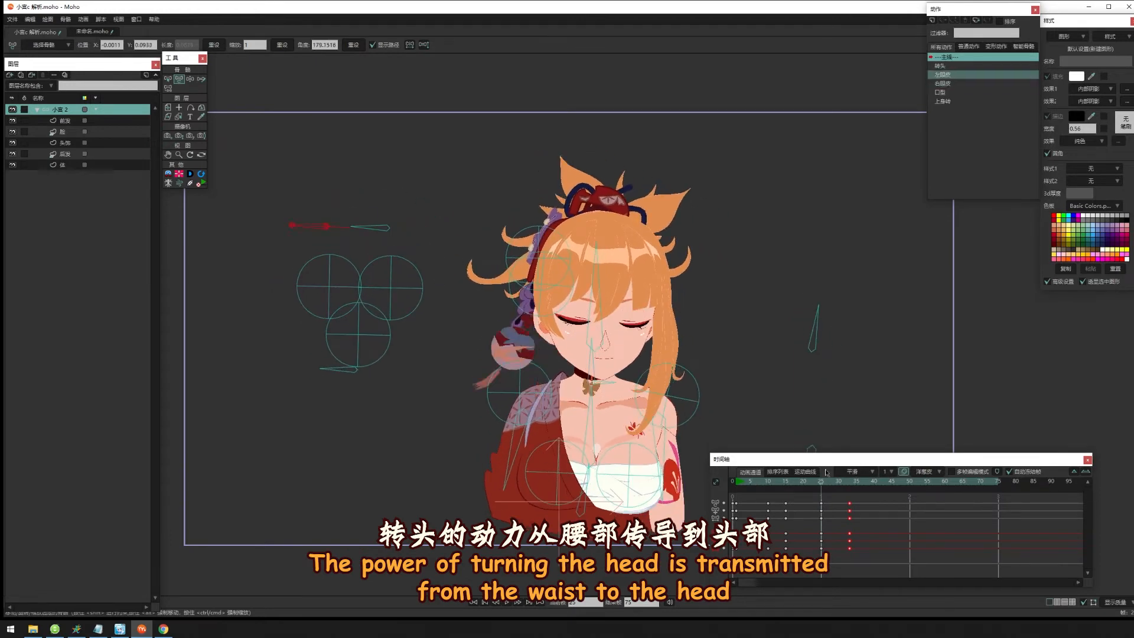
Select the keyframes at frame 15 and the chest bone to refine the bowed-head pose in the middle of the turn
click(785, 513)
click(756, 273)
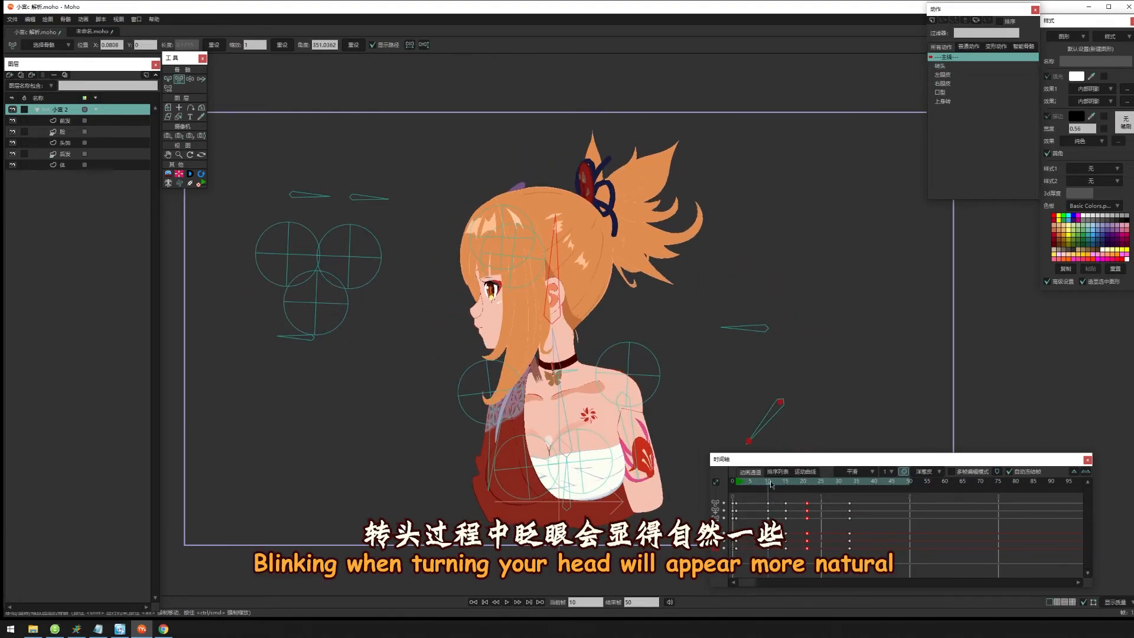
click(786, 495)
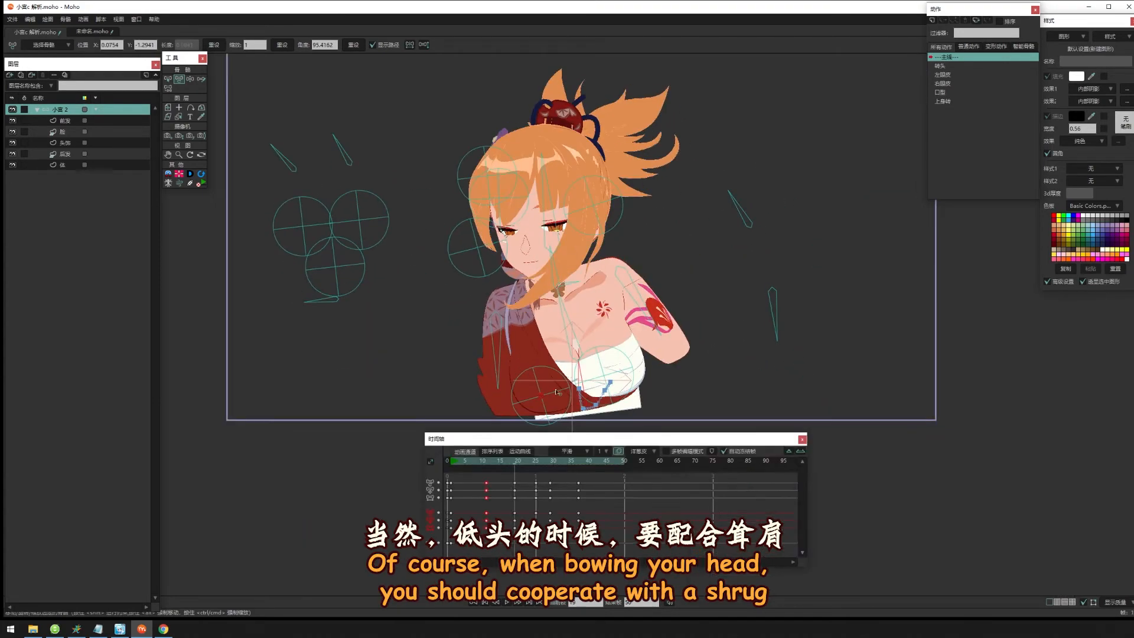
click(606, 377)
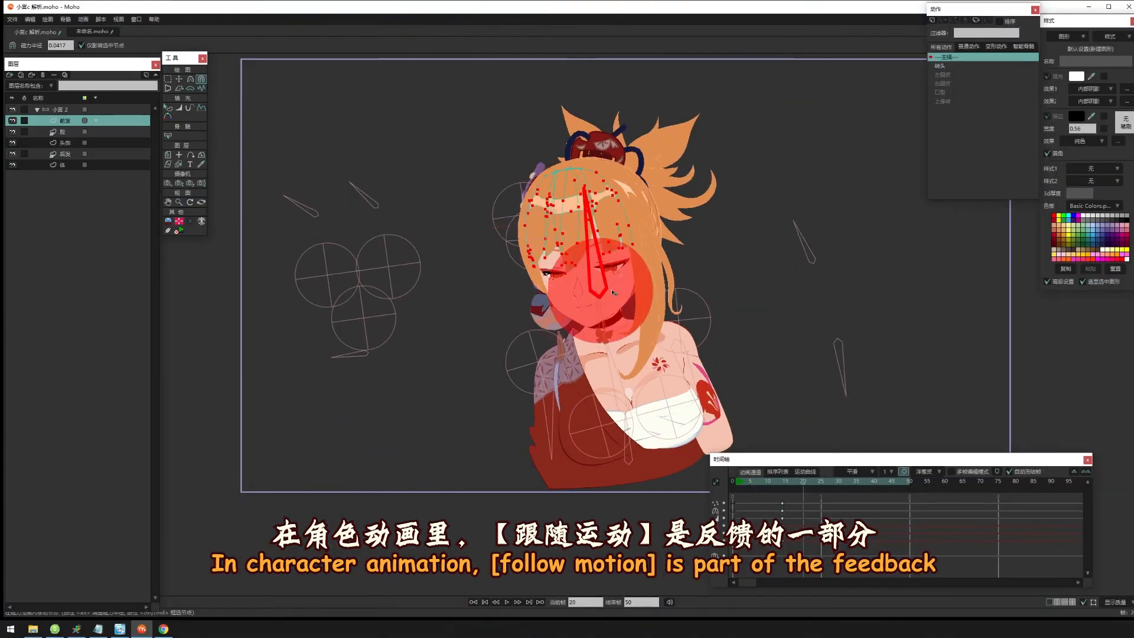
Scrub the head turn from about frame 20 to 35 to check the follow-through of the 前发 layer
drag(798, 484, 857, 485)
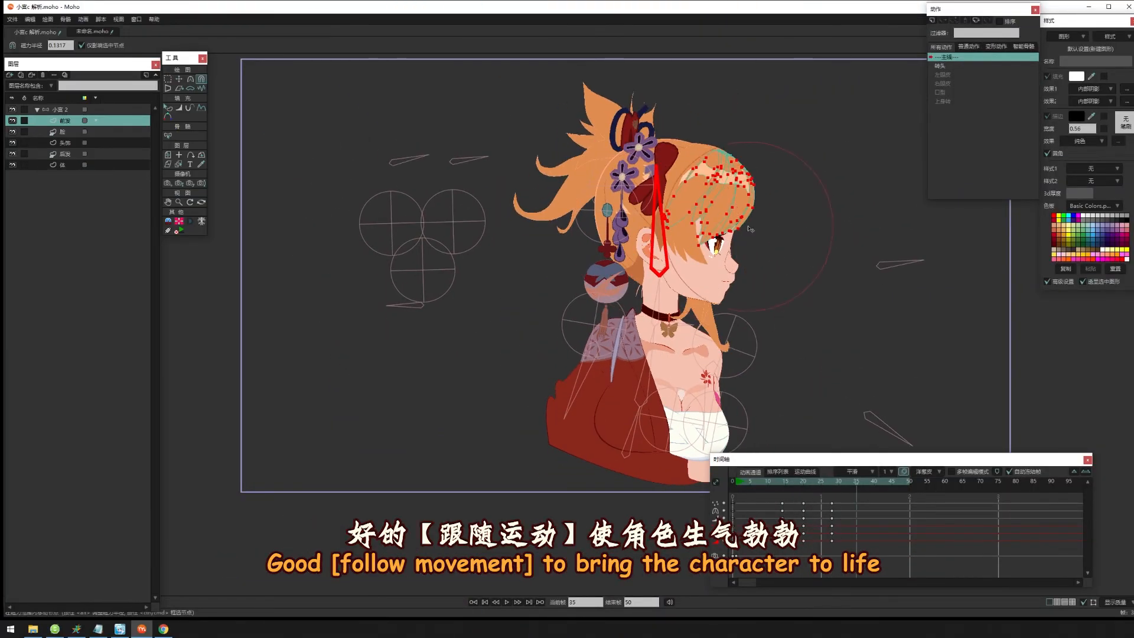